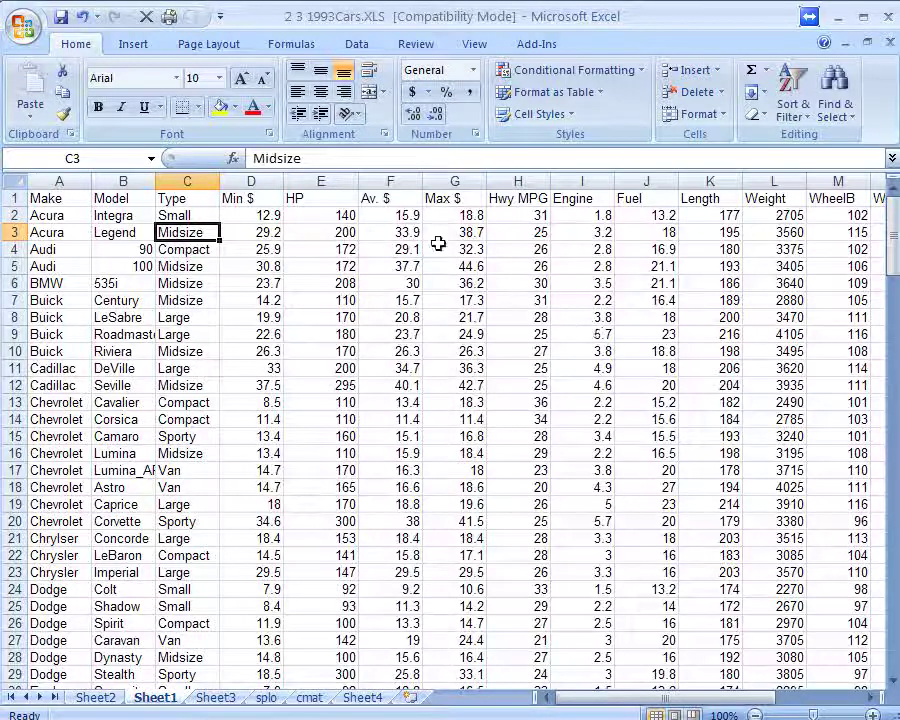
# Step: Select the Min $ prices in column D, from the header down to row 94
pyautogui.moveTo(250, 198); pyautogui.dragTo(253, 657)
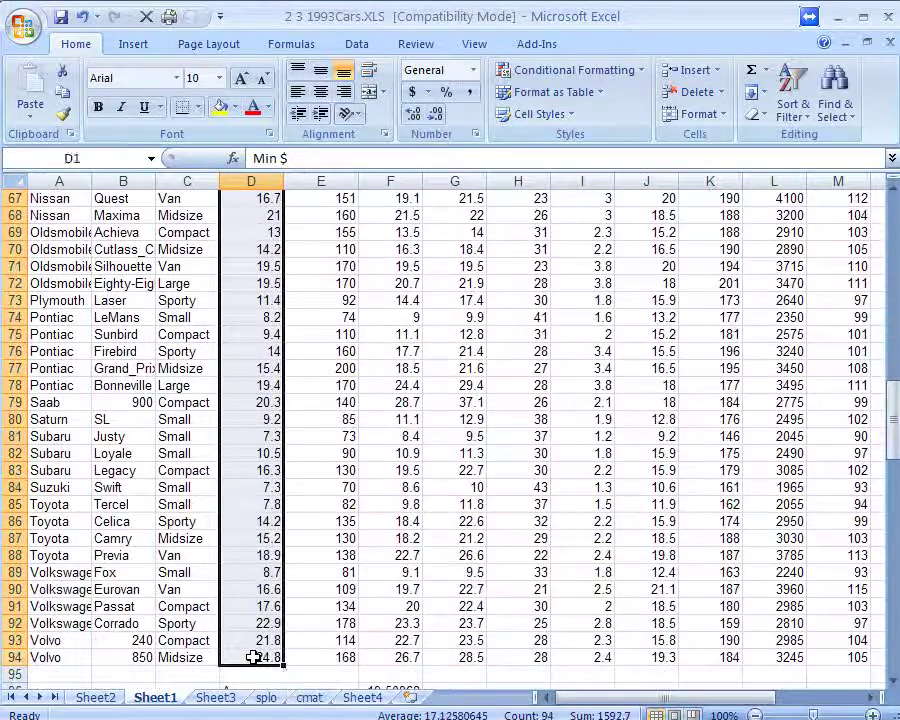
pyautogui.scroll(13, 370, 450)
pyautogui.scroll(9, 396, 460)
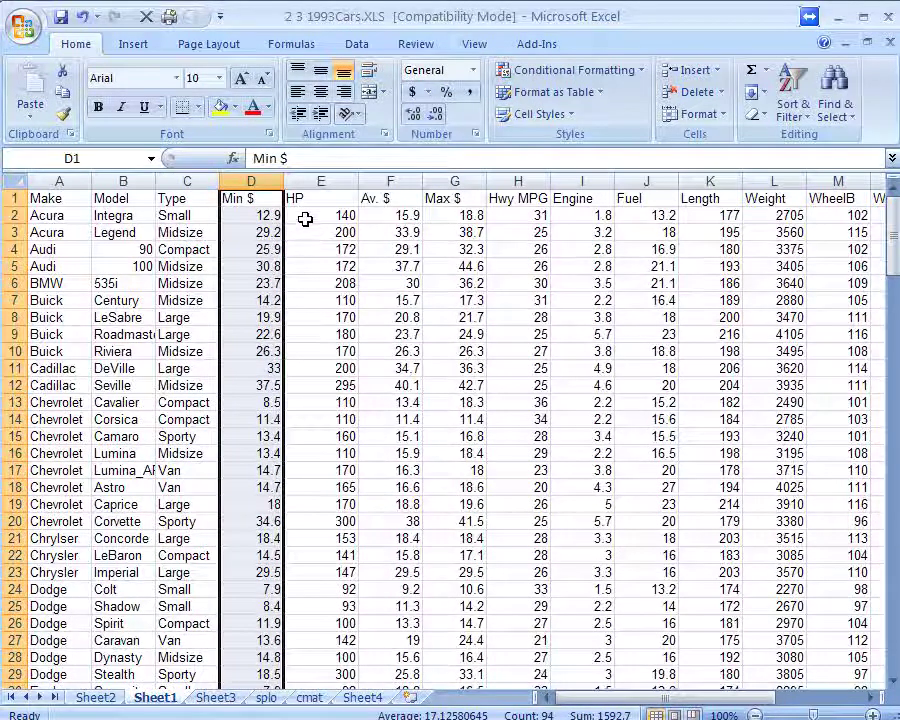
# Step: Insert a 2-D clustered column chart of the Min $ values
pyautogui.click(134, 44)
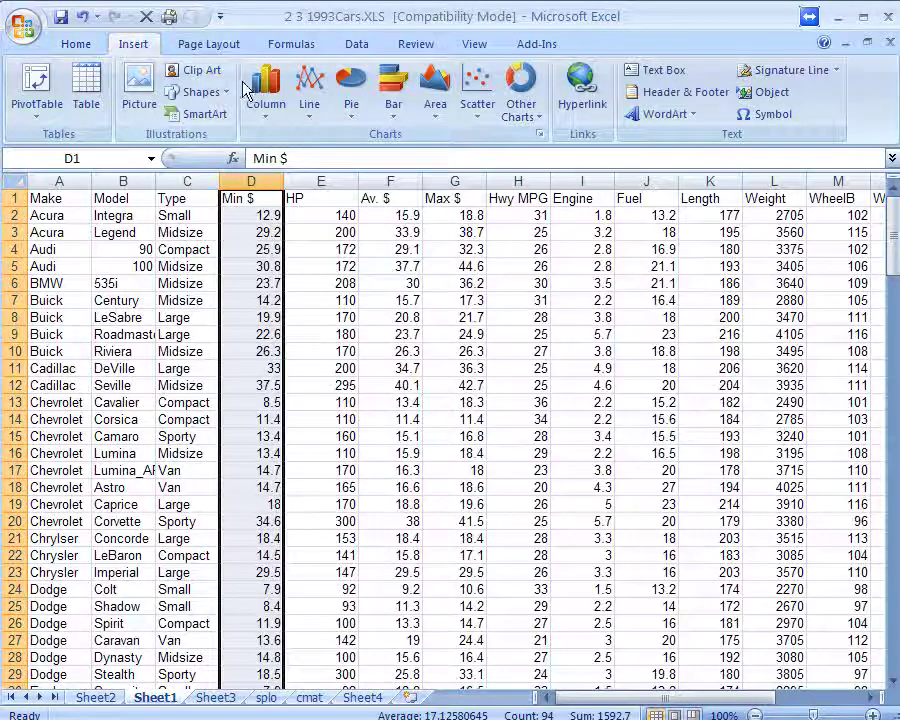
pyautogui.click(264, 90)
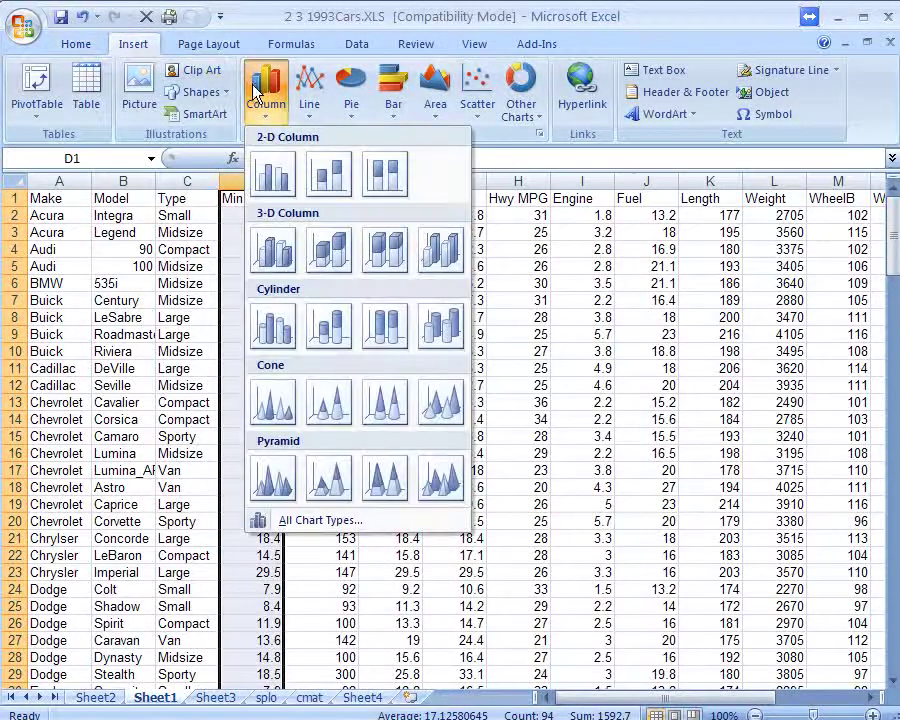
pyautogui.click(266, 172)
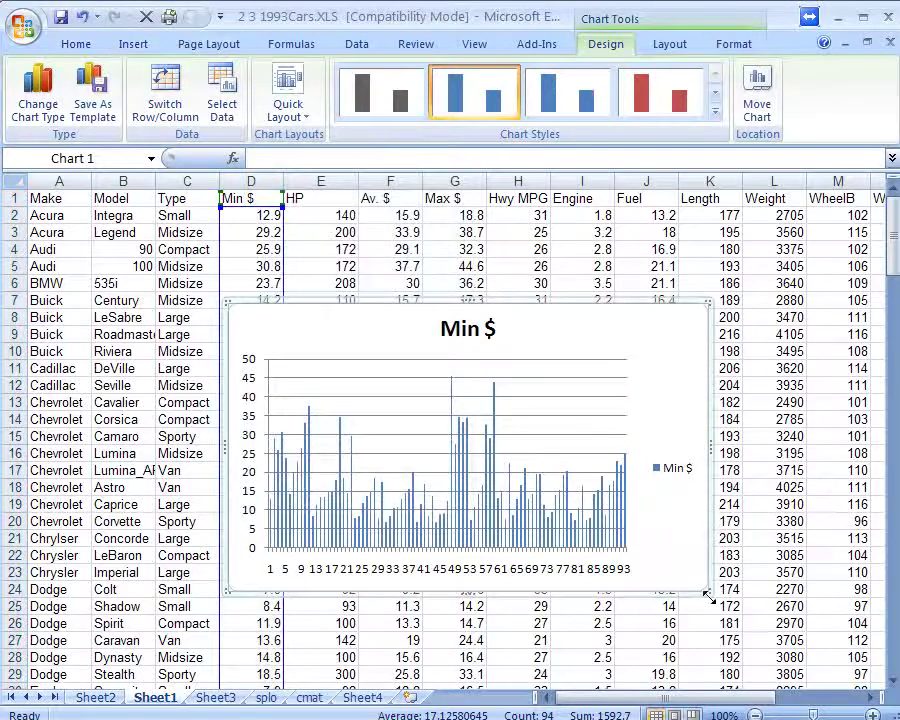
# Step: Enlarge the Min $ chart and position it over the data on Sheet1
pyautogui.moveTo(707, 591); pyautogui.dragTo(884, 690)
pyautogui.moveTo(824, 358); pyautogui.dragTo(756, 272)
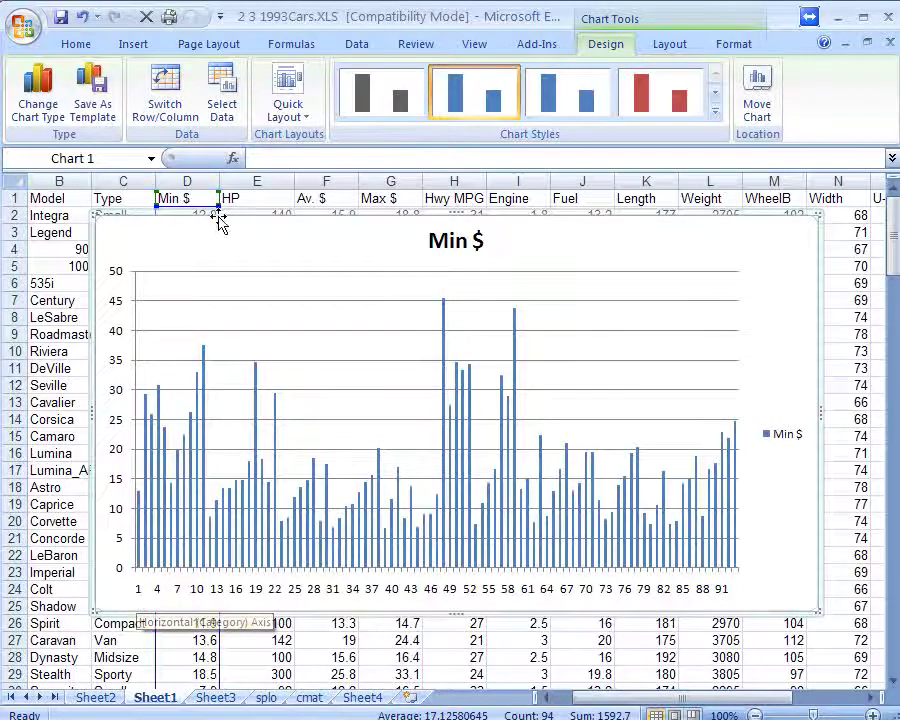
pyautogui.moveTo(202, 240)
pyautogui.mouseDown()
pyautogui.moveTo(203, 318)
pyautogui.moveTo(218, 240)
pyautogui.mouseUp()
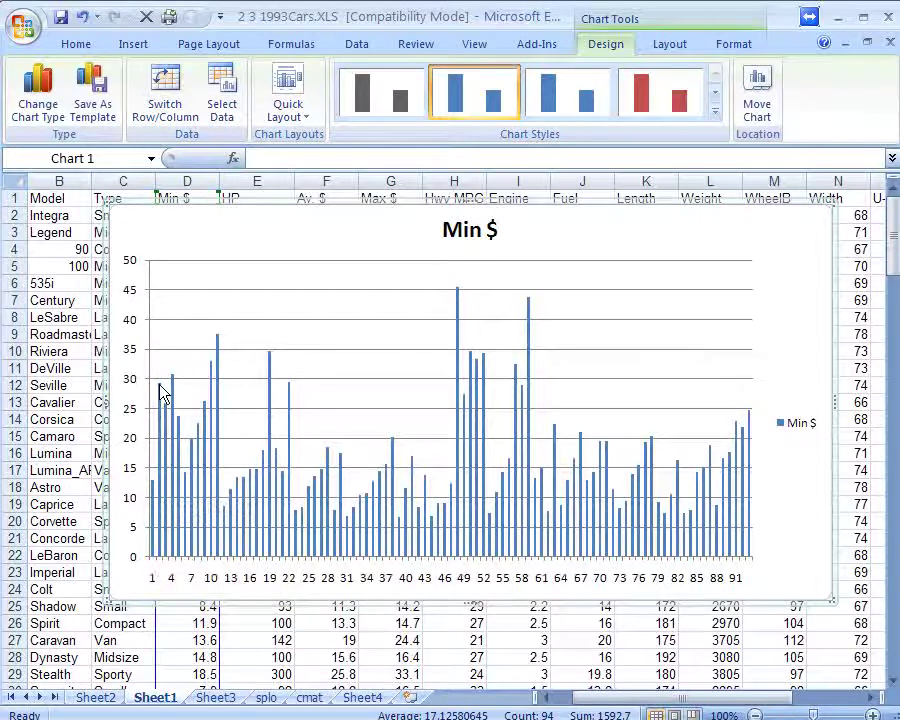
pyautogui.moveTo(162, 390)
pyautogui.moveTo(601, 235); pyautogui.dragTo(588, 256)
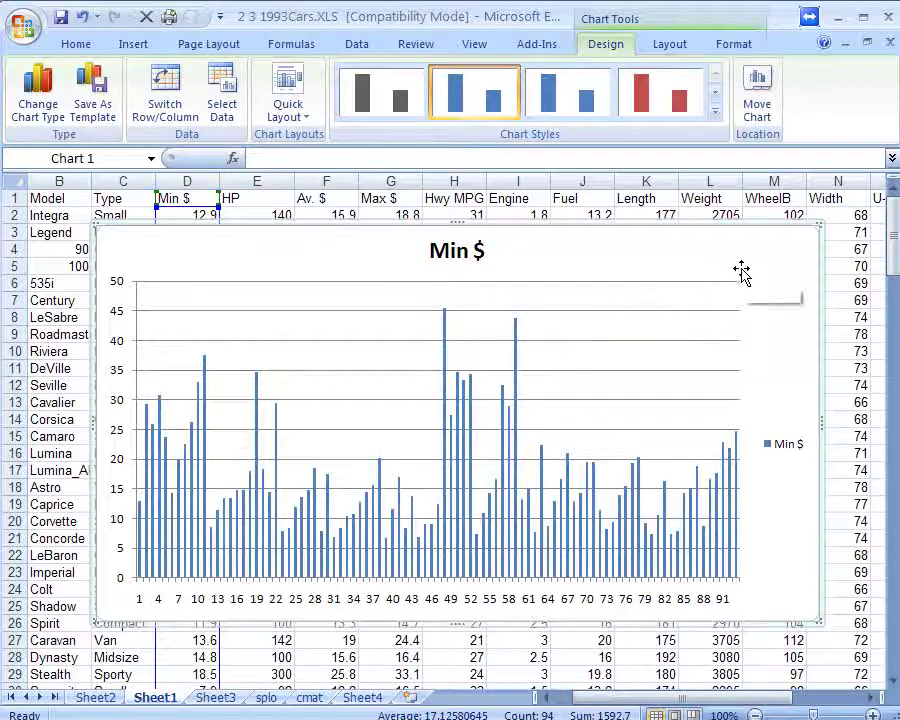
# Step: Delete the Min $ chart, then select cell D2 and the Av. $ header in F1
pyautogui.click(48, 218)
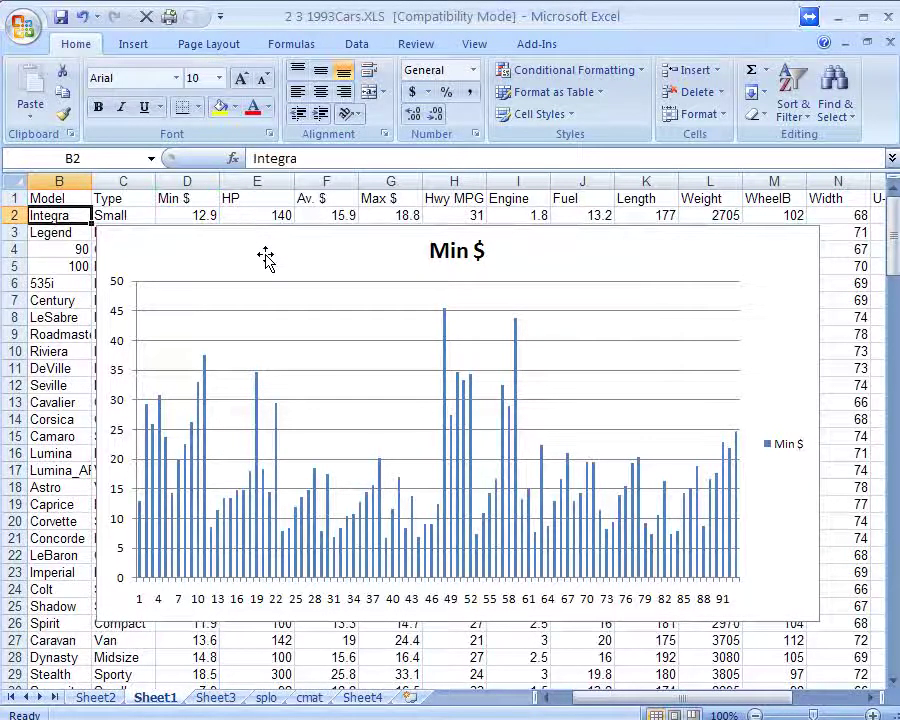
pyautogui.click(267, 260)
pyautogui.press('Delete')
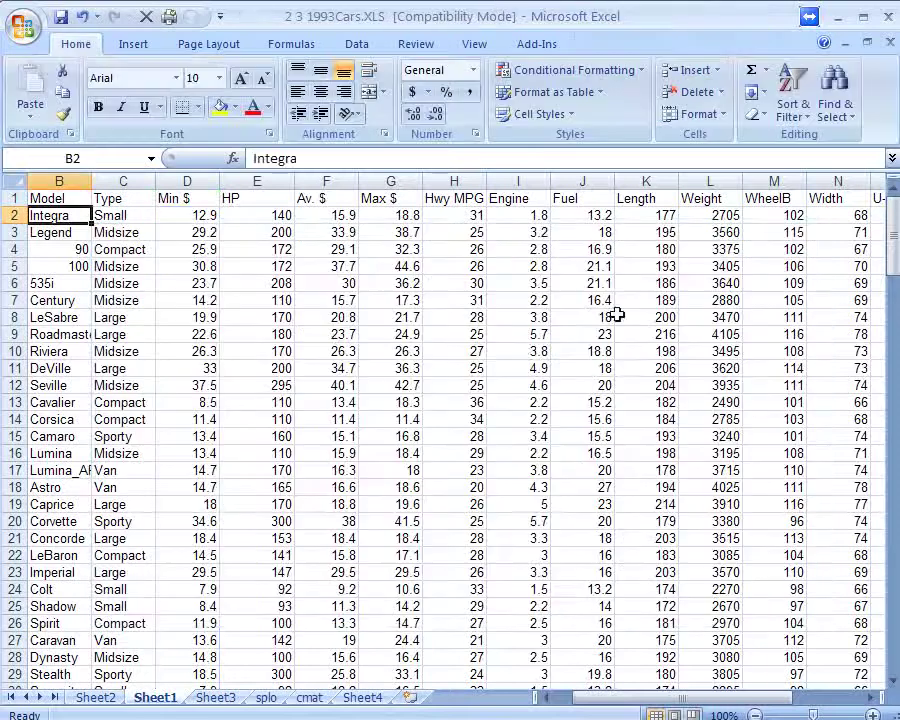
pyautogui.click(190, 217)
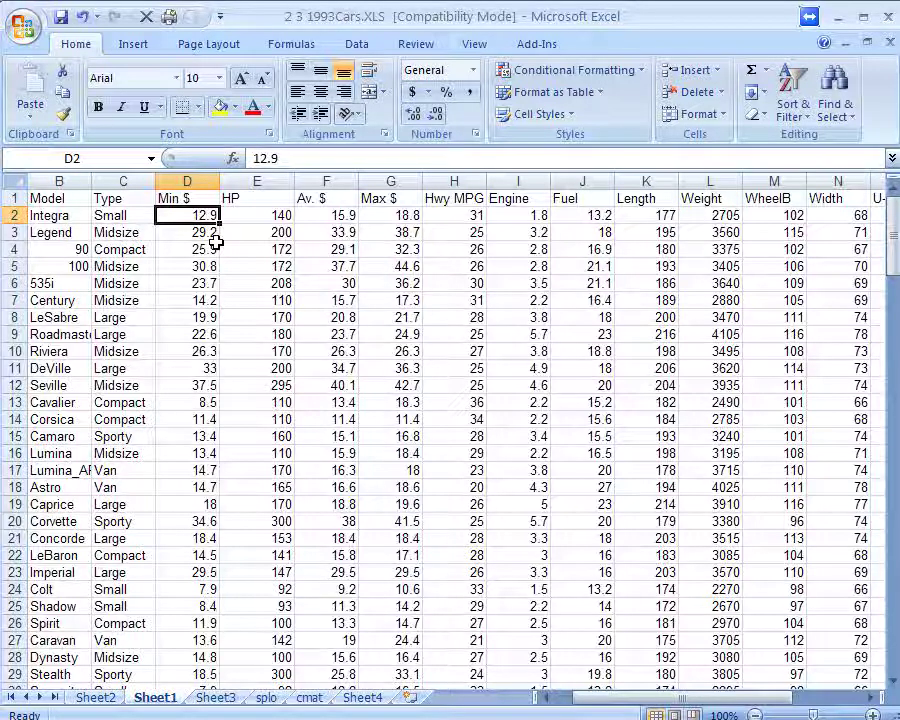
pyautogui.press('Right')
pyautogui.click(303, 199)
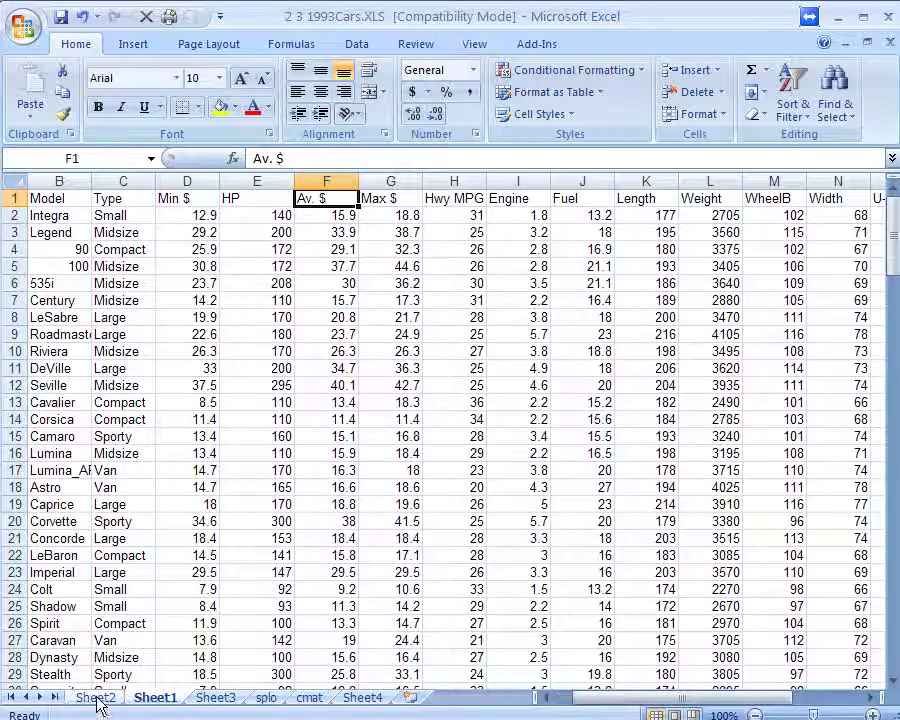
# Step: Create an empty PivotTable from the car data range A1:R94 on a new worksheet
pyautogui.click(306, 322)
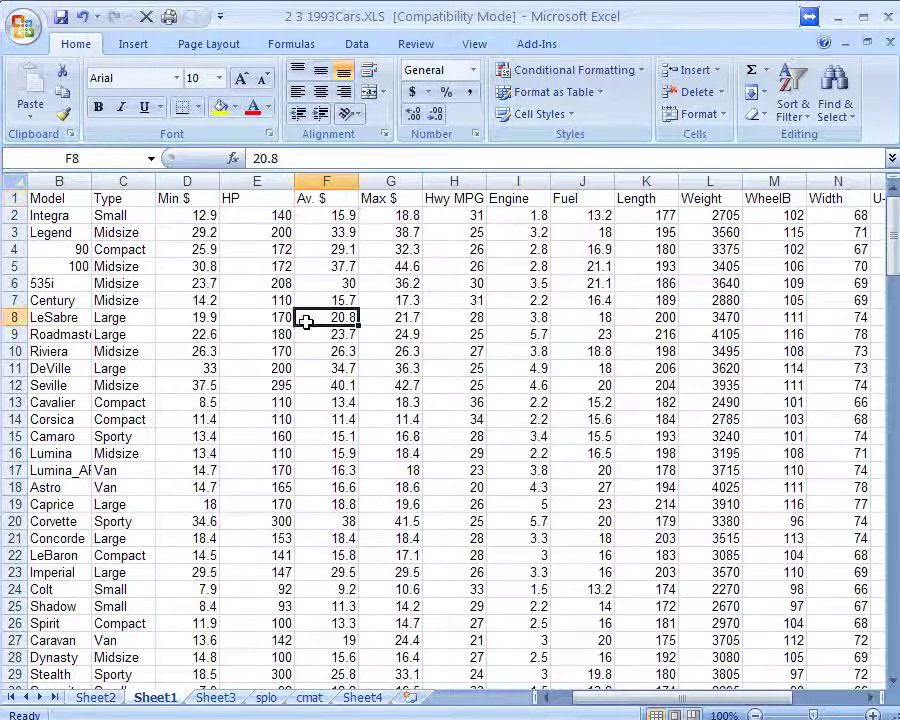
pyautogui.click(134, 45)
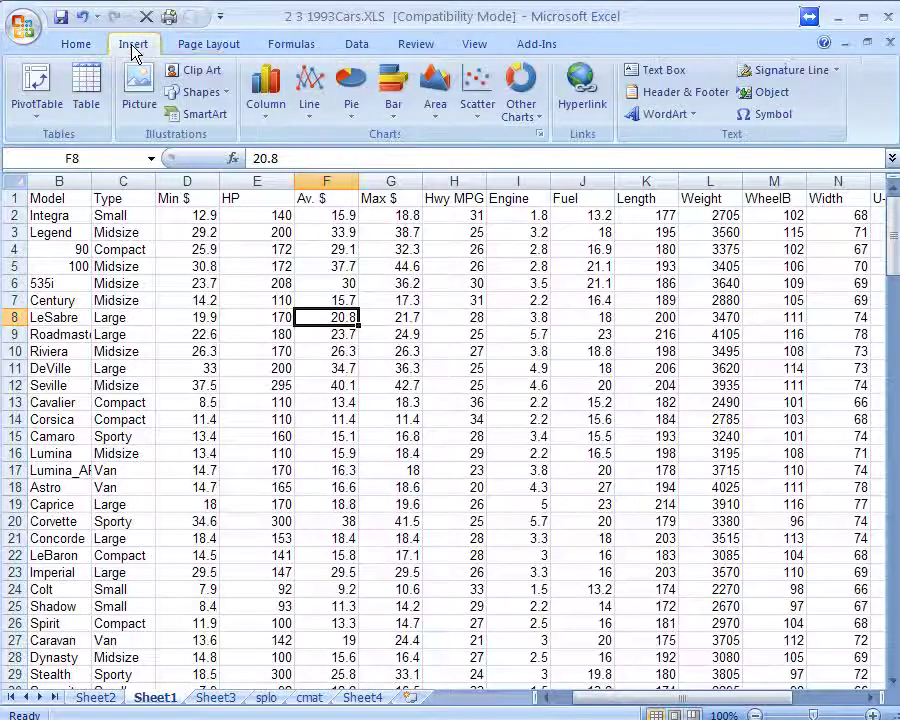
pyautogui.click(20, 67)
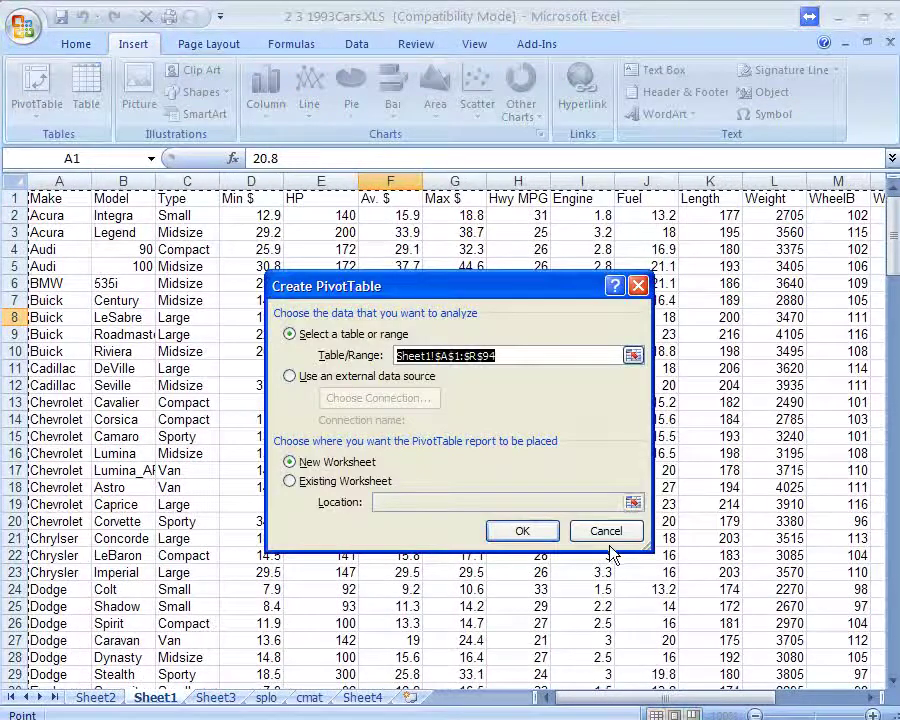
pyautogui.click(522, 530)
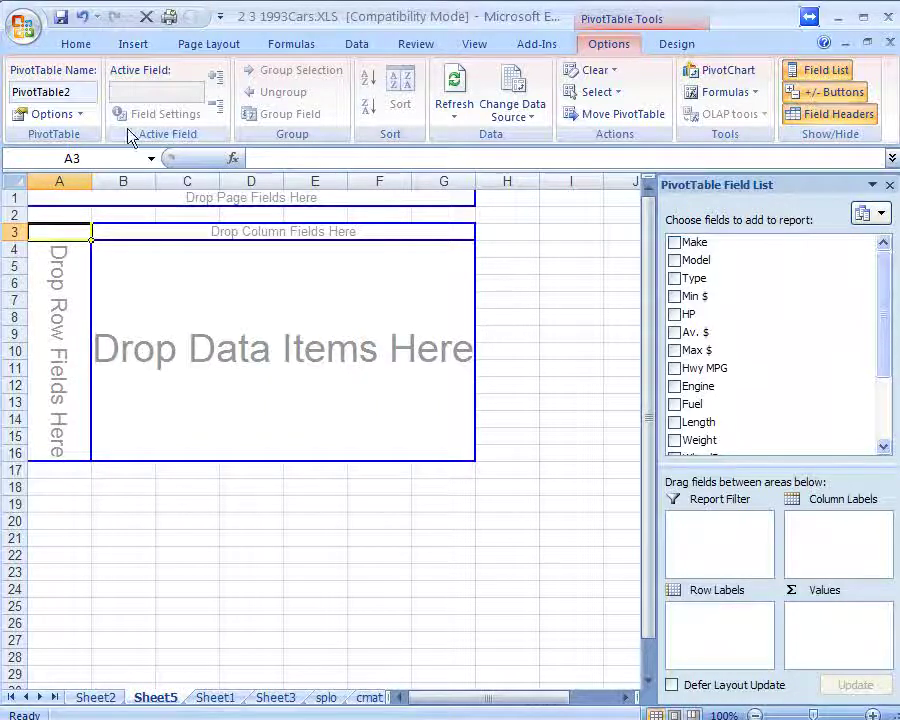
pyautogui.click(78, 117)
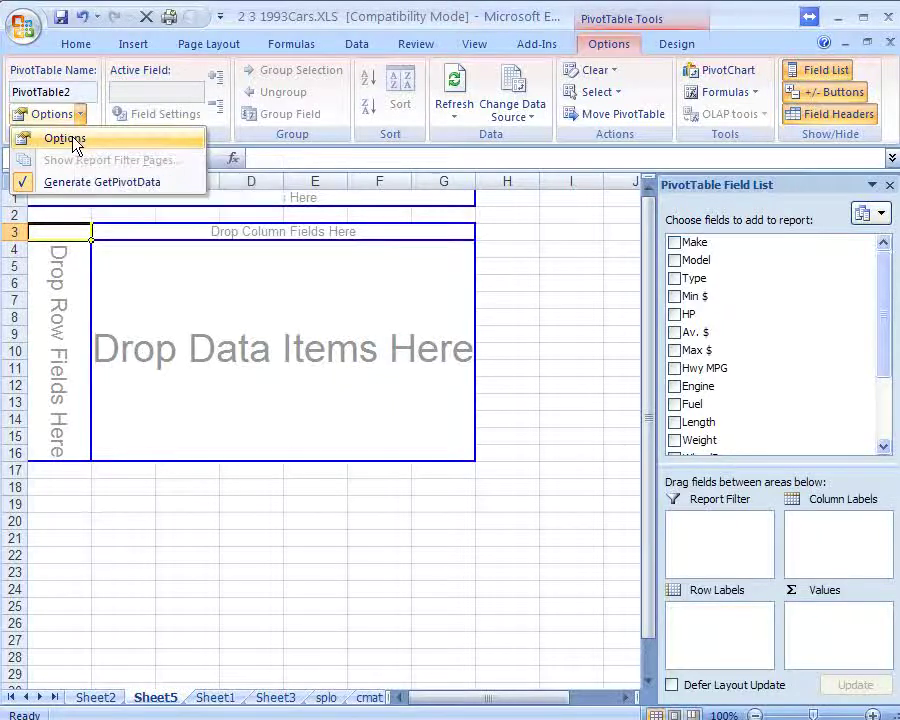
pyautogui.click(75, 143)
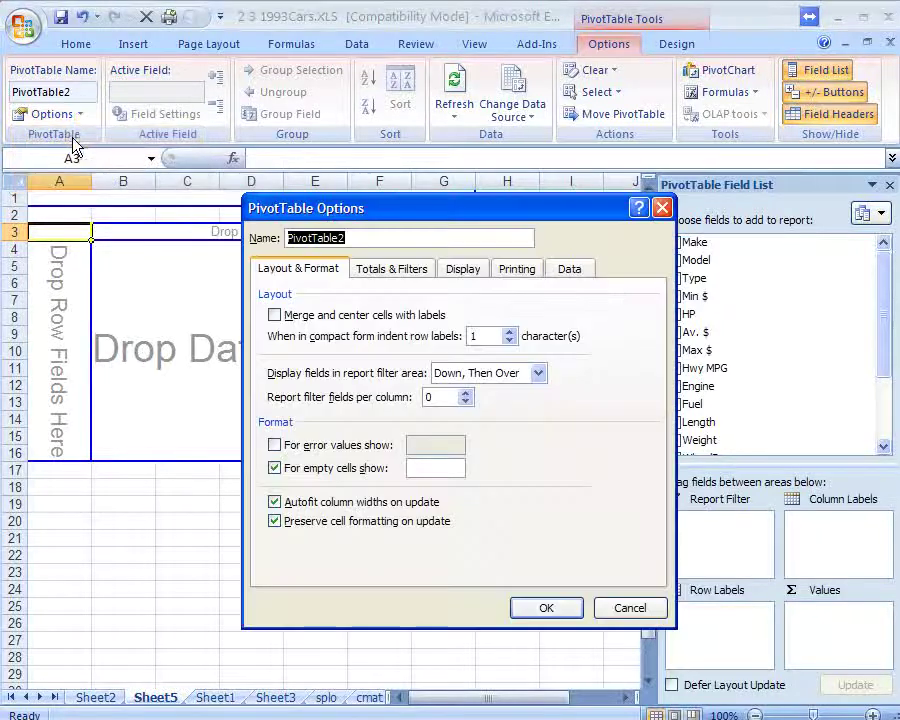
pyautogui.click(468, 274)
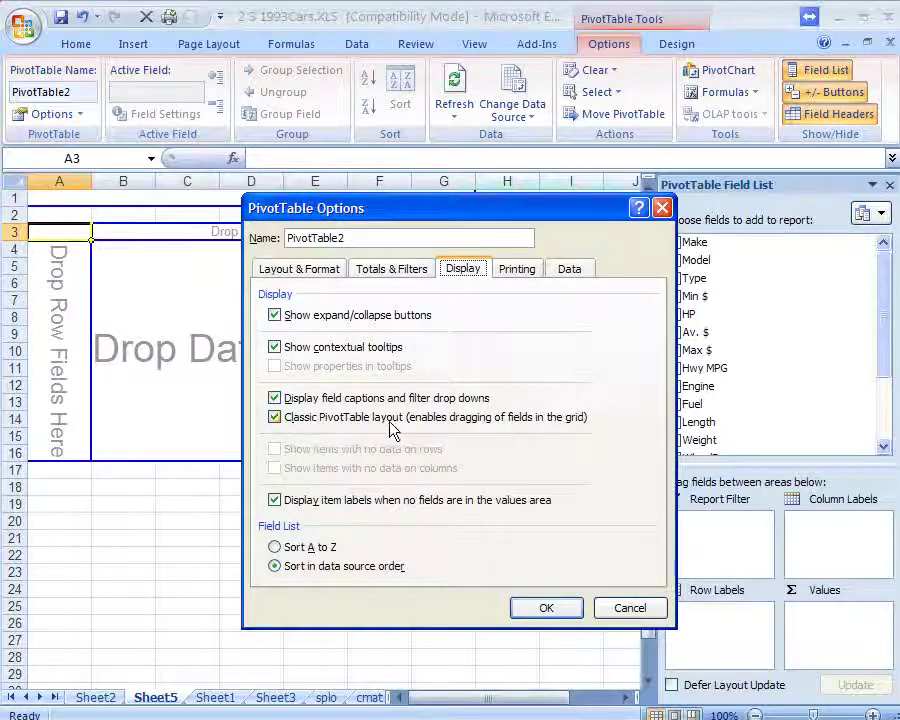
pyautogui.click(275, 421)
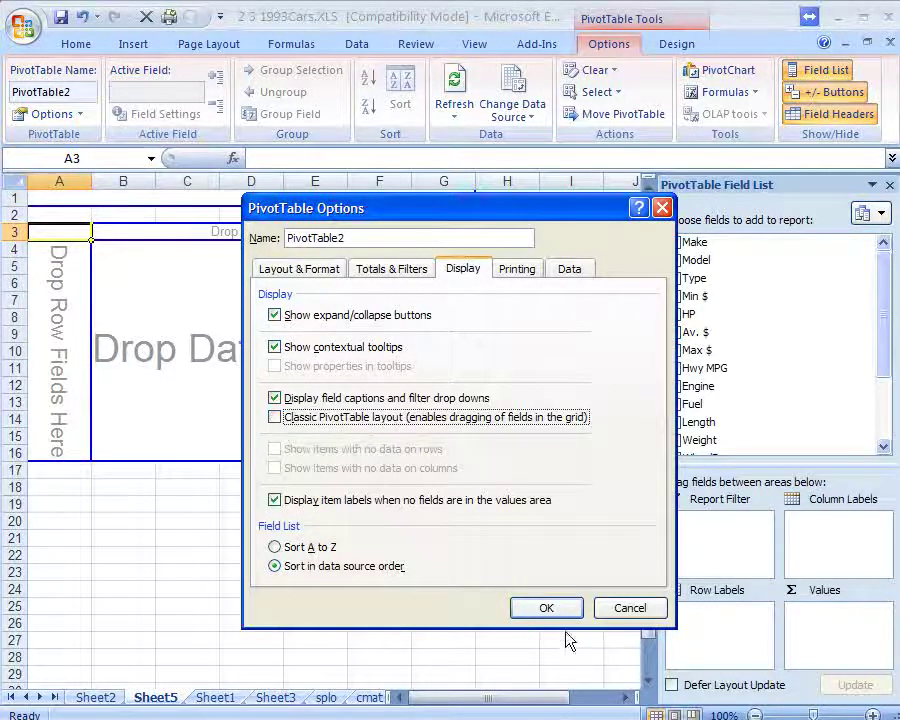
pyautogui.click(540, 608)
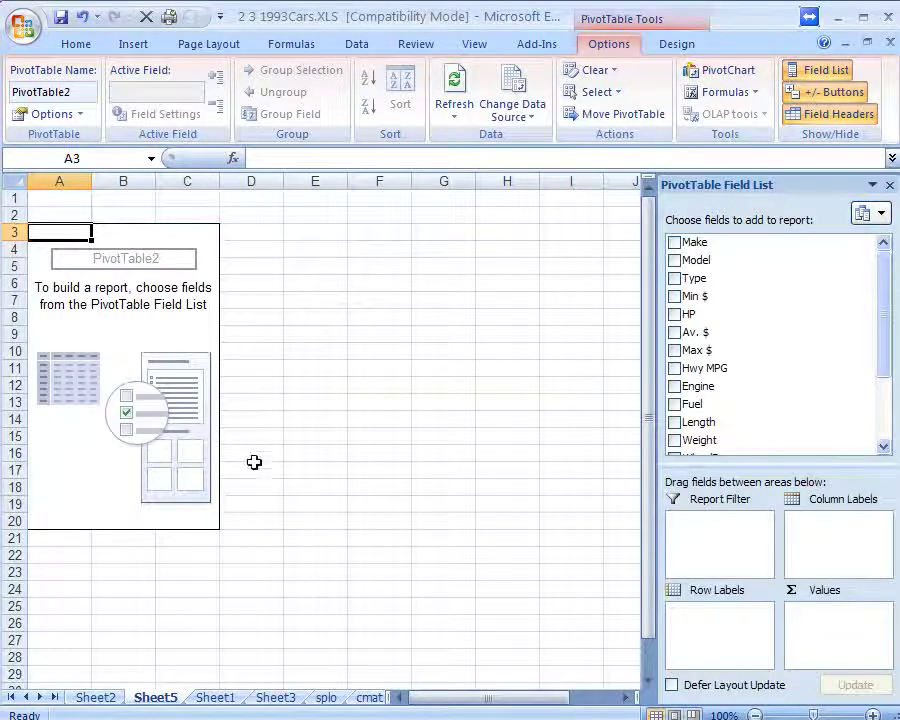
pyautogui.click(50, 113)
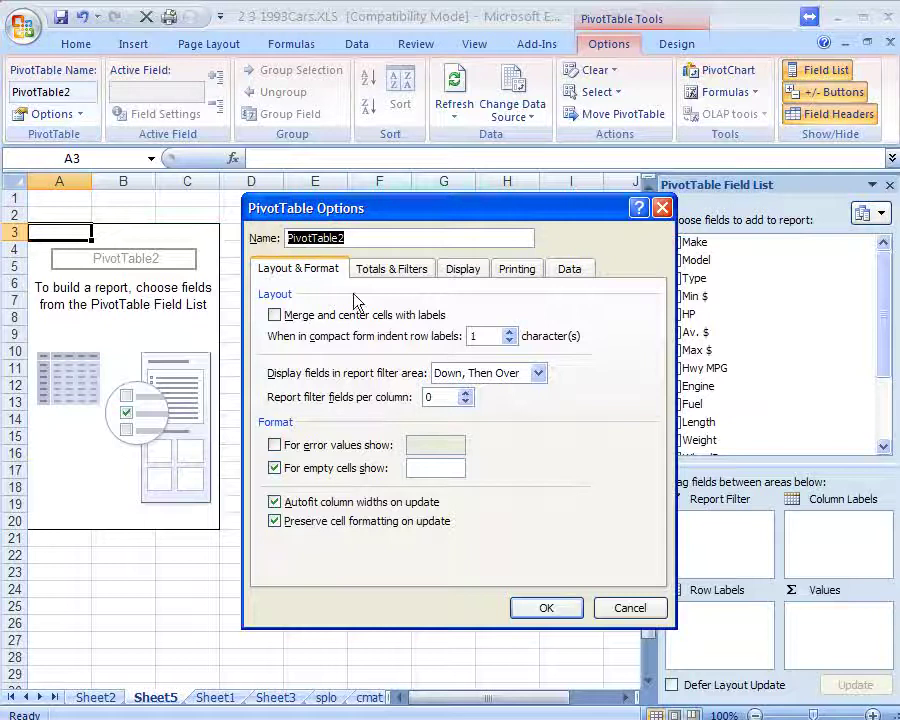
pyautogui.click(463, 270)
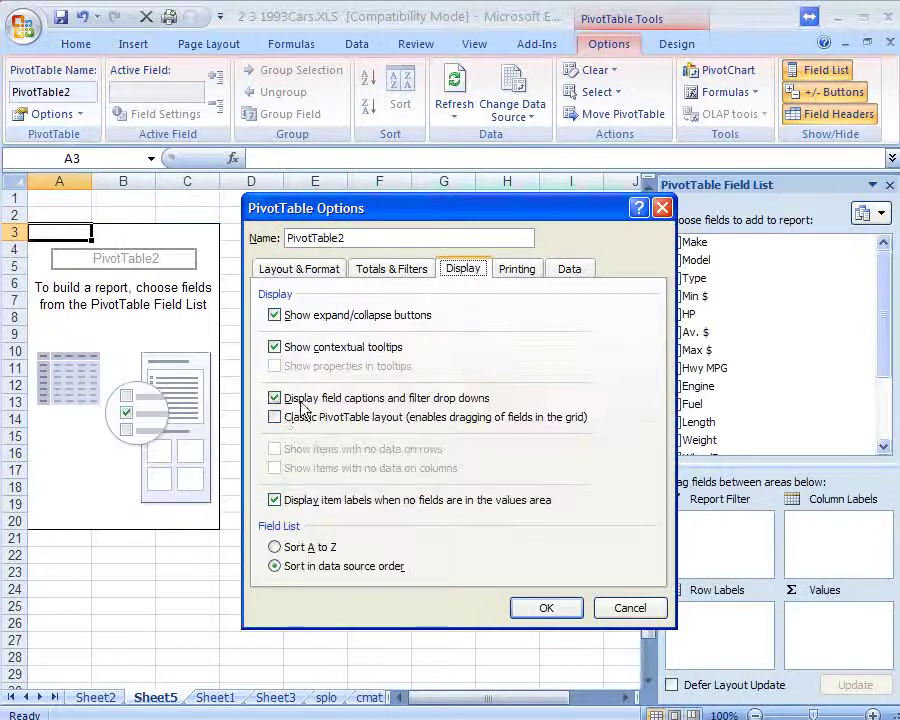
pyautogui.click(274, 417)
pyautogui.click(548, 607)
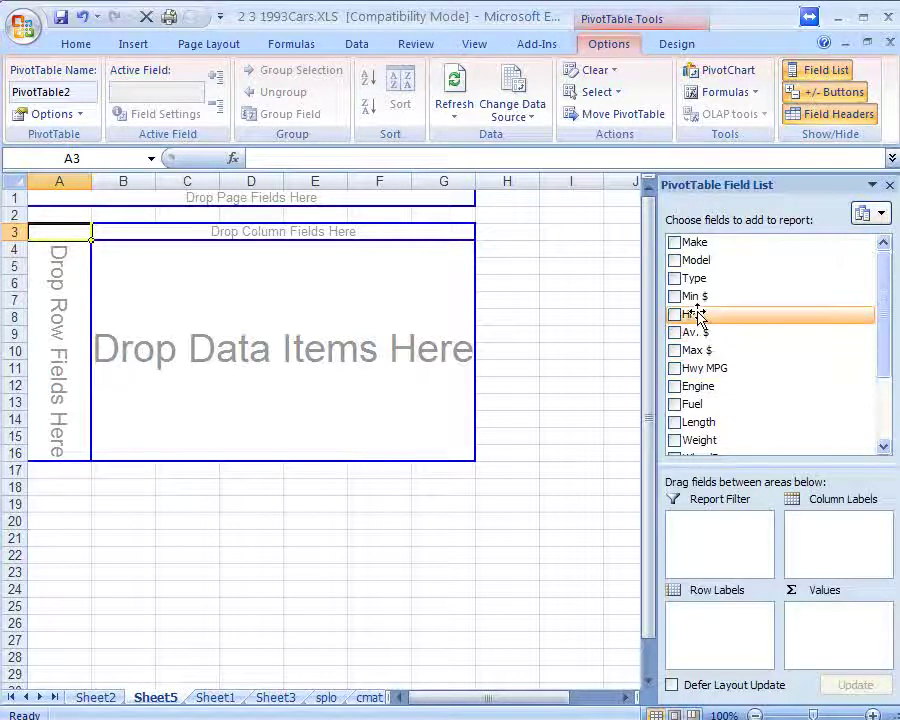
pyautogui.moveTo(697, 315); pyautogui.dragTo(46, 295)
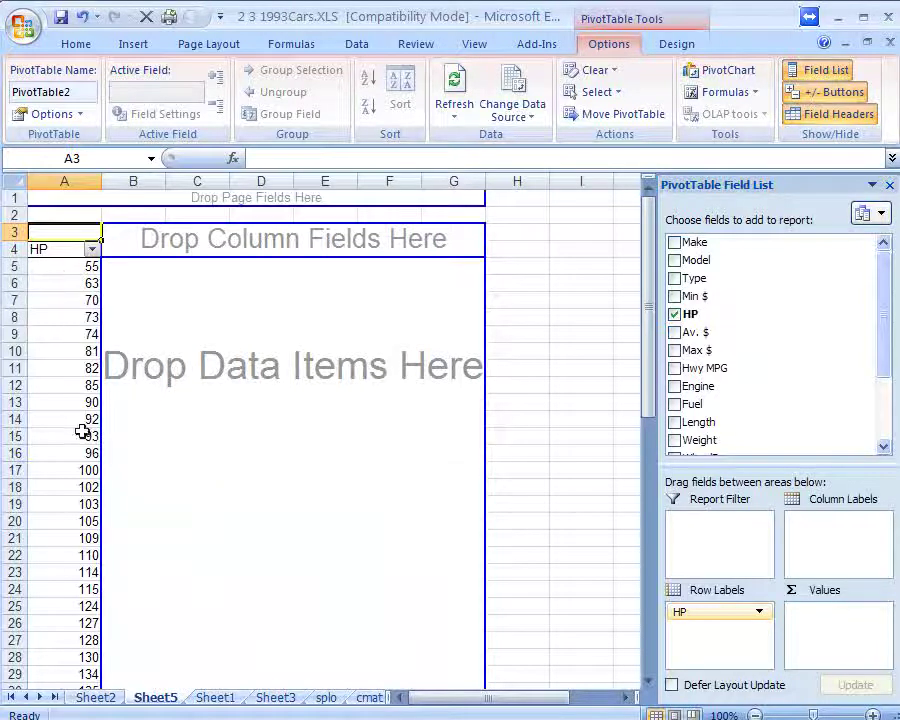
pyautogui.scroll(-9, 82, 576)
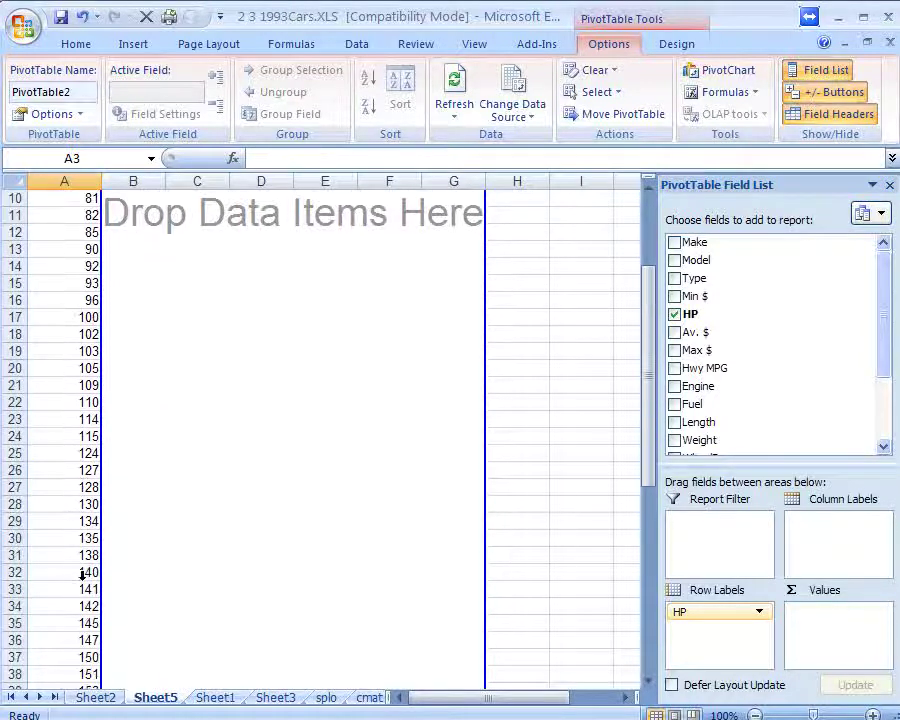
pyautogui.scroll(-5, 82, 580)
pyautogui.scroll(3, 80, 580)
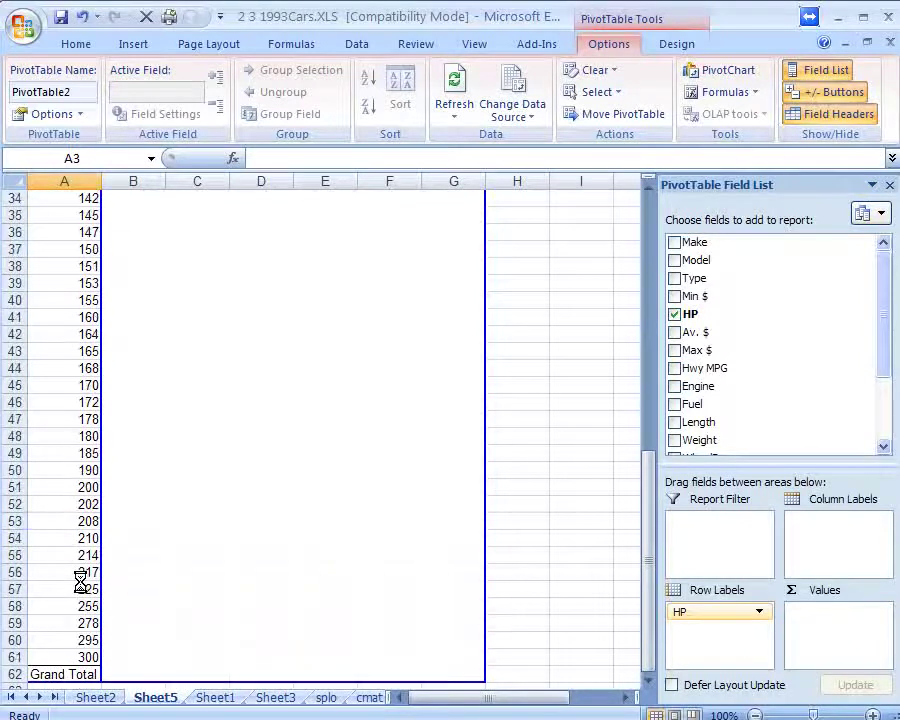
pyautogui.scroll(11, 80, 581)
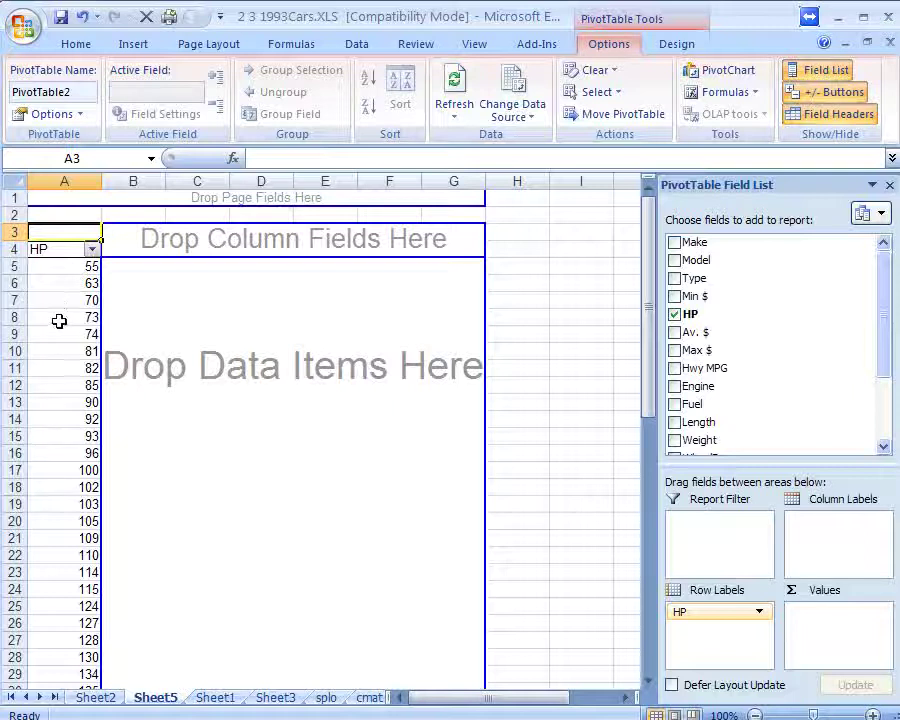
# Step: Open Grouping for HP with Starting at 50, Ending at 300, By 10
pyautogui.rightClick(59, 302)
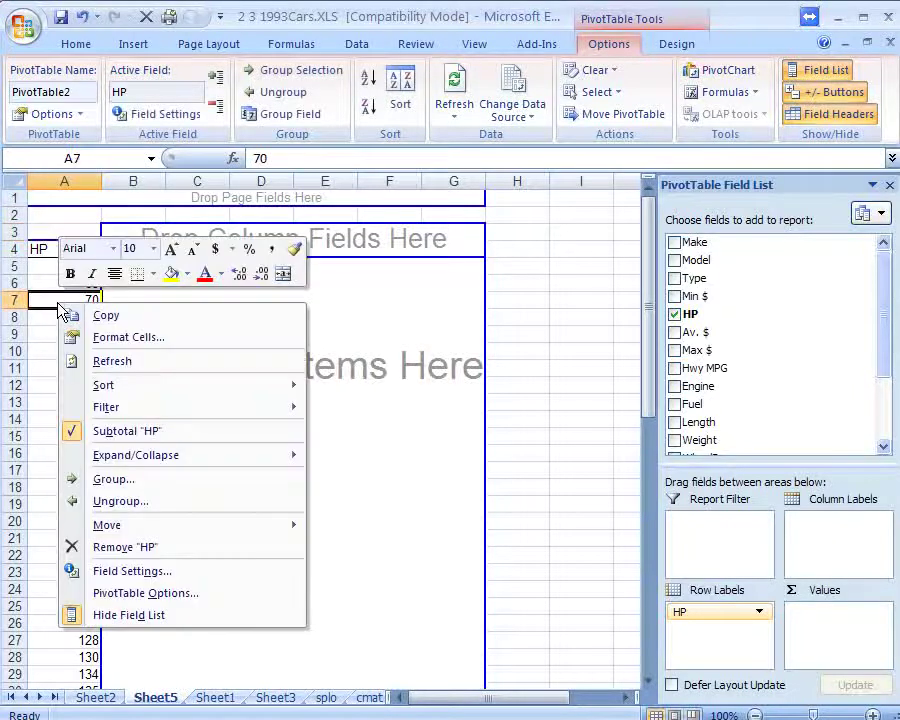
pyautogui.click(109, 479)
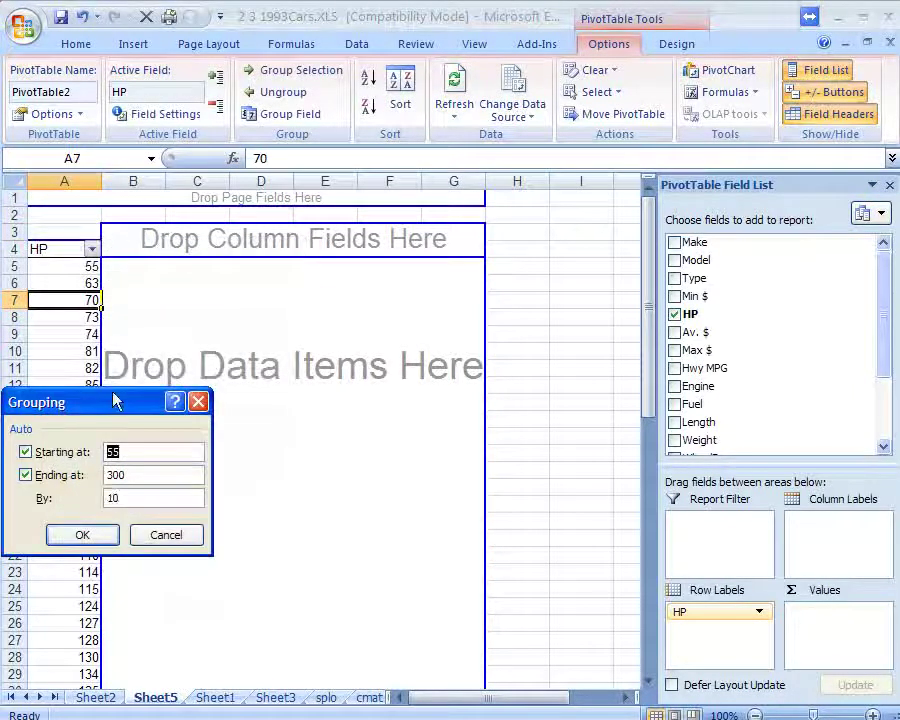
pyautogui.moveTo(114, 404); pyautogui.dragTo(259, 290)
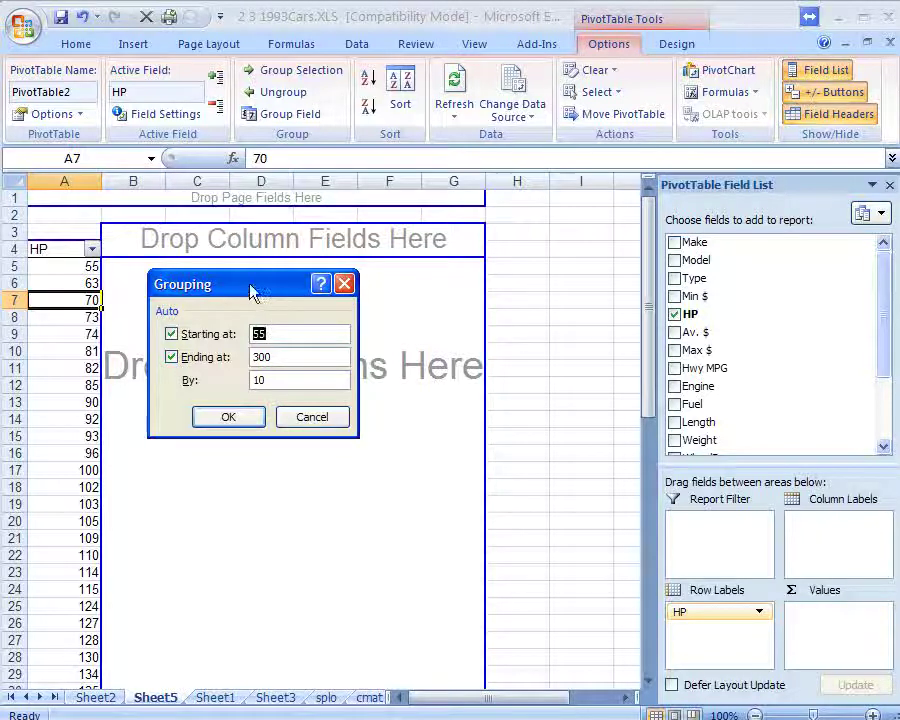
pyautogui.moveTo(248, 287); pyautogui.dragTo(265, 244)
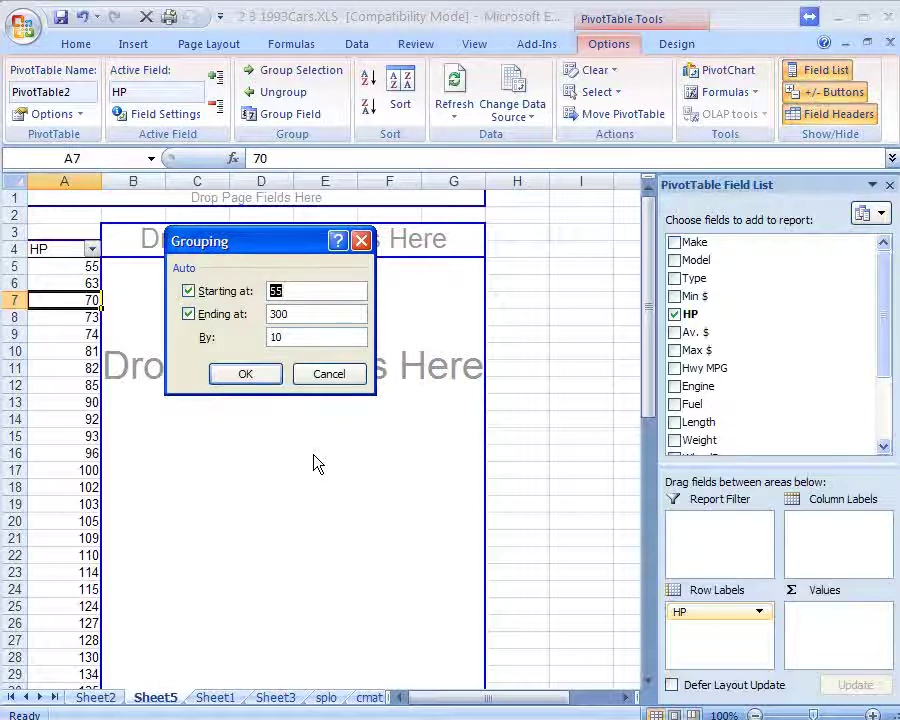
pyautogui.write('50')
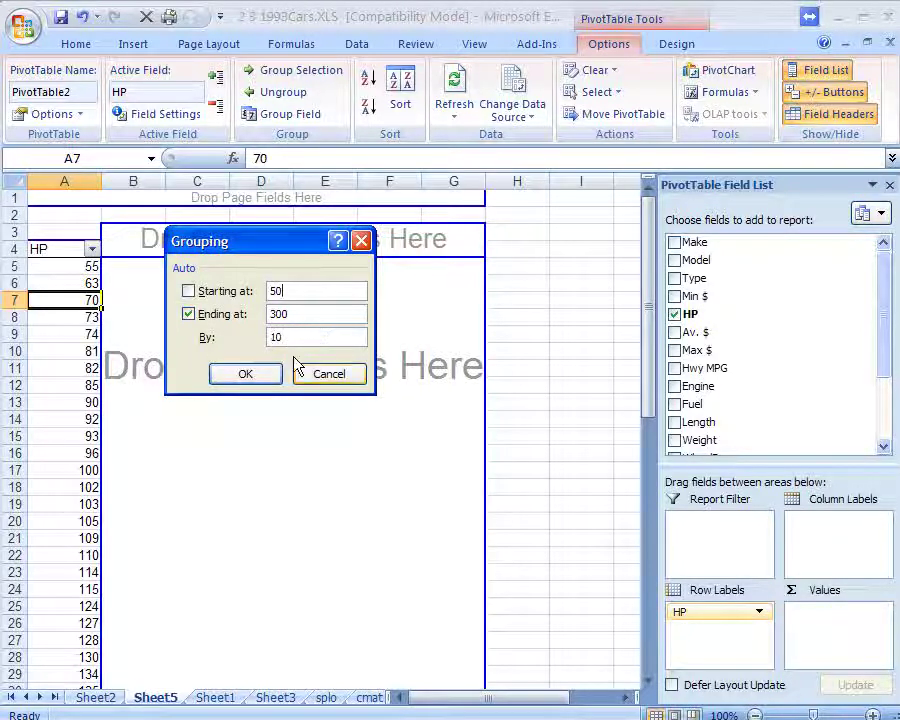
pyautogui.moveTo(247, 245); pyautogui.dragTo(306, 251)
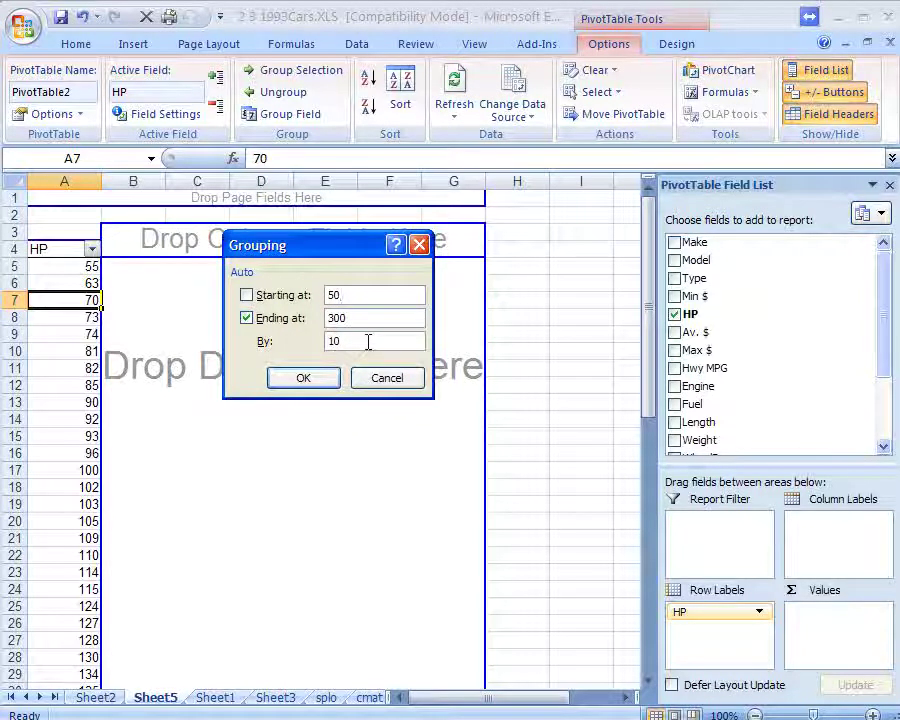
# Step: Apply 10-HP grouping, giving bins 50-59 through 290-300, then select the 100-109 bin
pyautogui.click(304, 382)
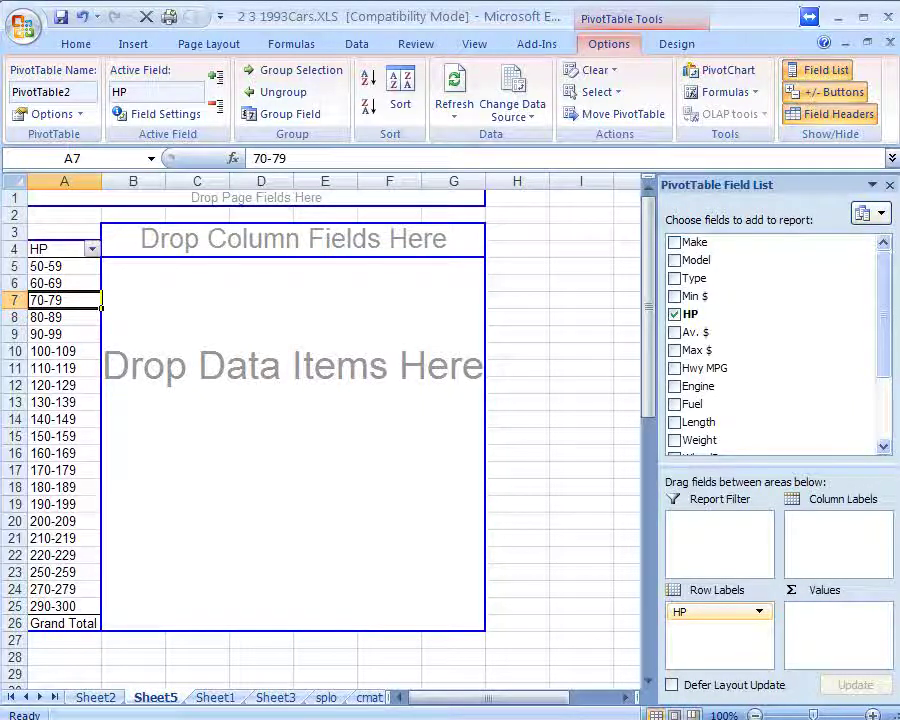
pyautogui.click(64, 351)
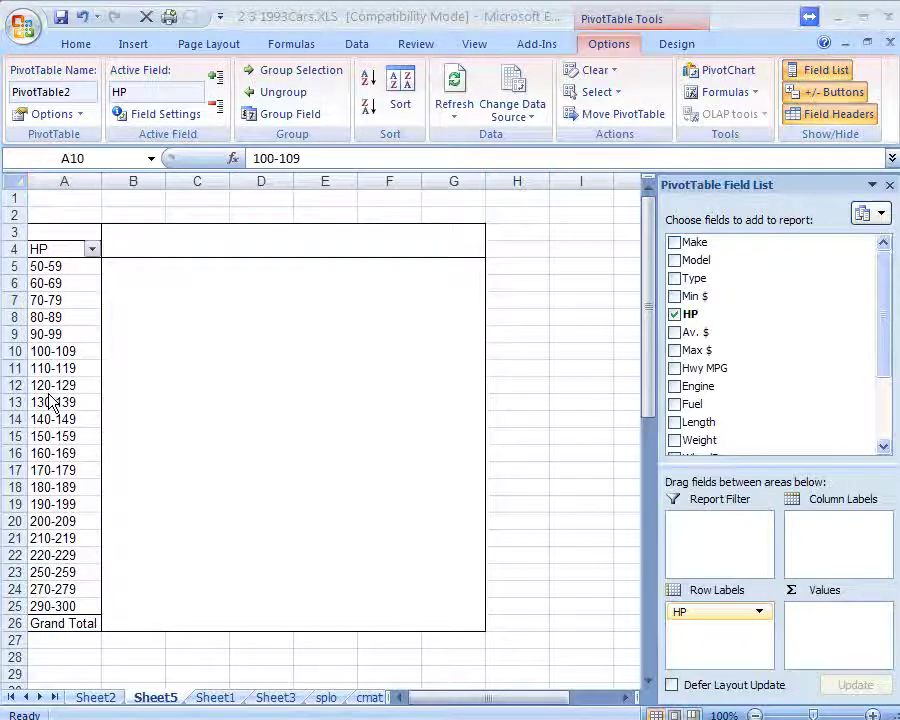
# Step: Regroup HP with a bin width of 20, giving ranges 50-69 through 290-309
pyautogui.rightClick(48, 300)
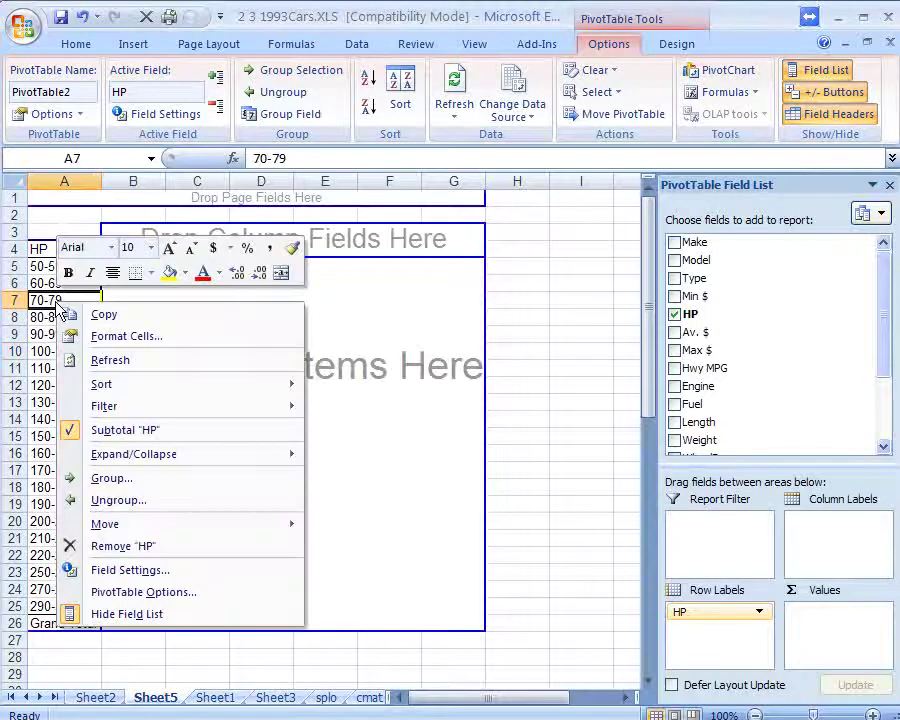
pyautogui.press('Escape')
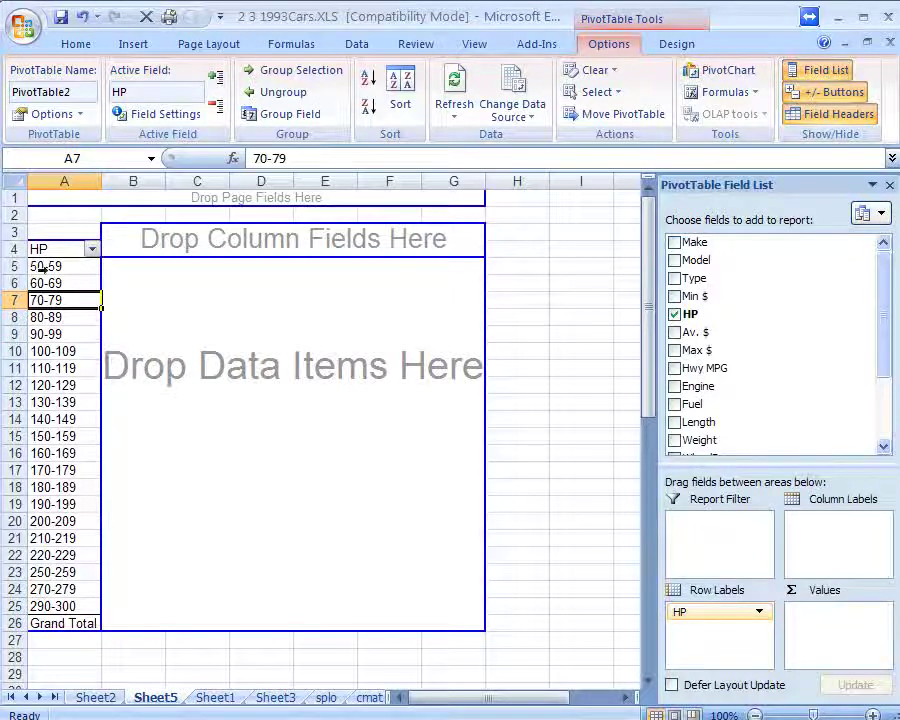
pyautogui.rightClick(44, 300)
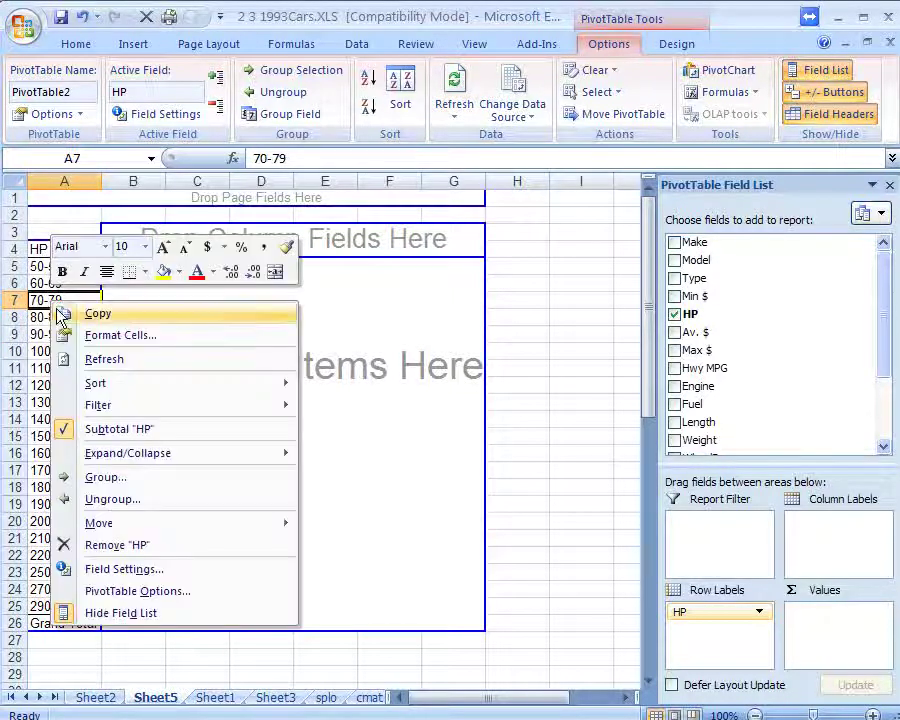
pyautogui.click(130, 482)
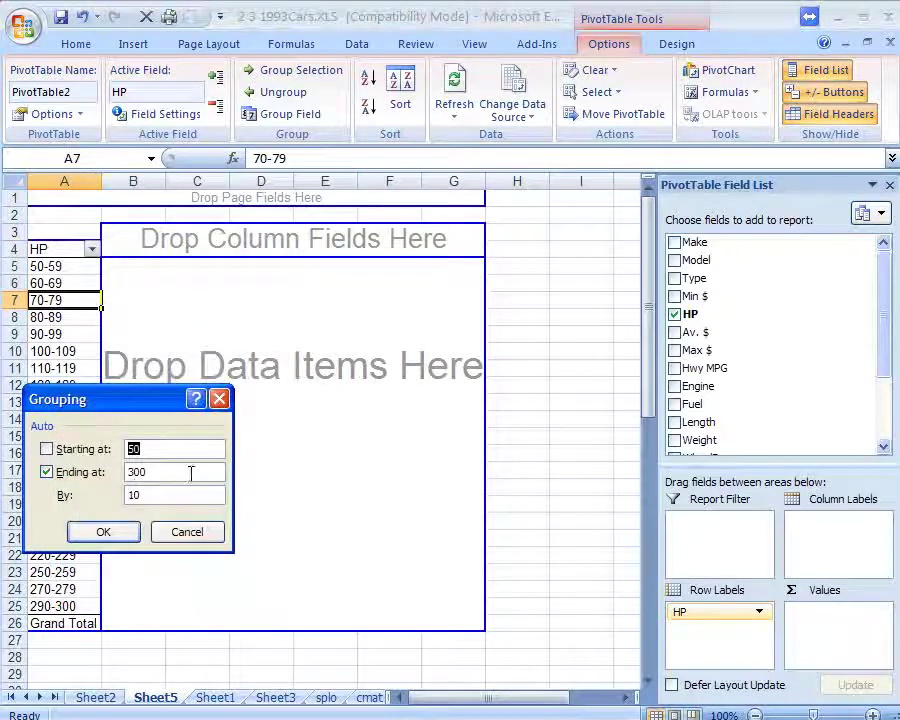
pyautogui.click(157, 494)
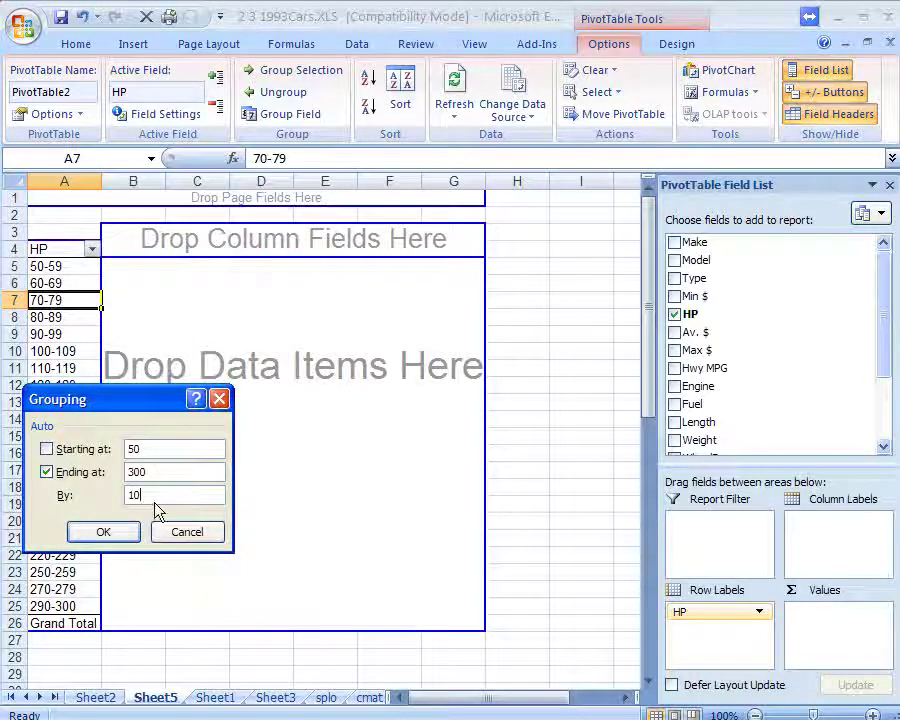
pyautogui.doubleClick(133, 494)
pyautogui.write('20')
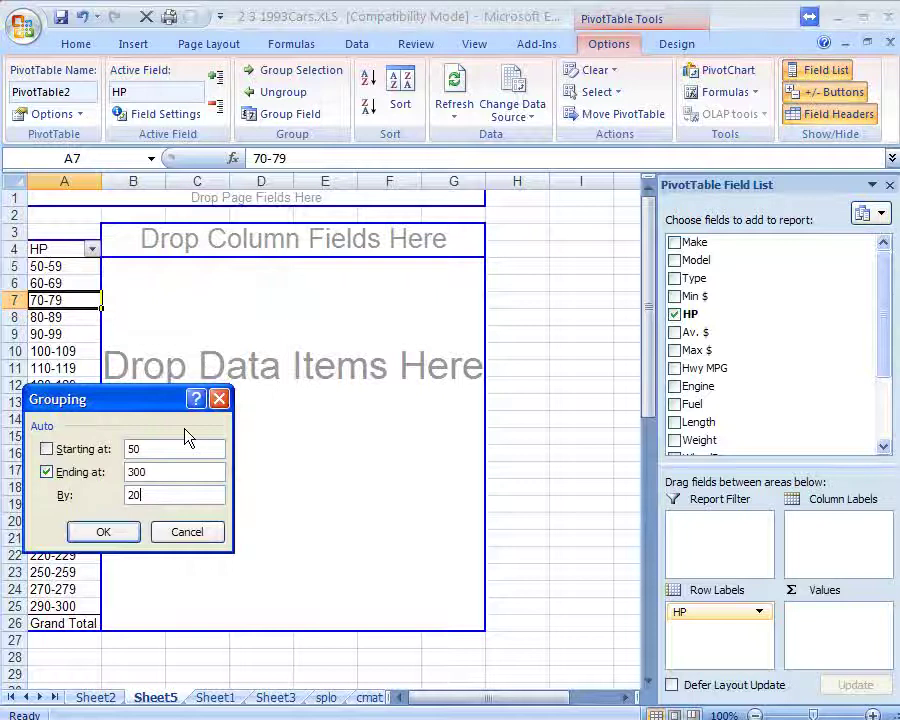
pyautogui.click(103, 532)
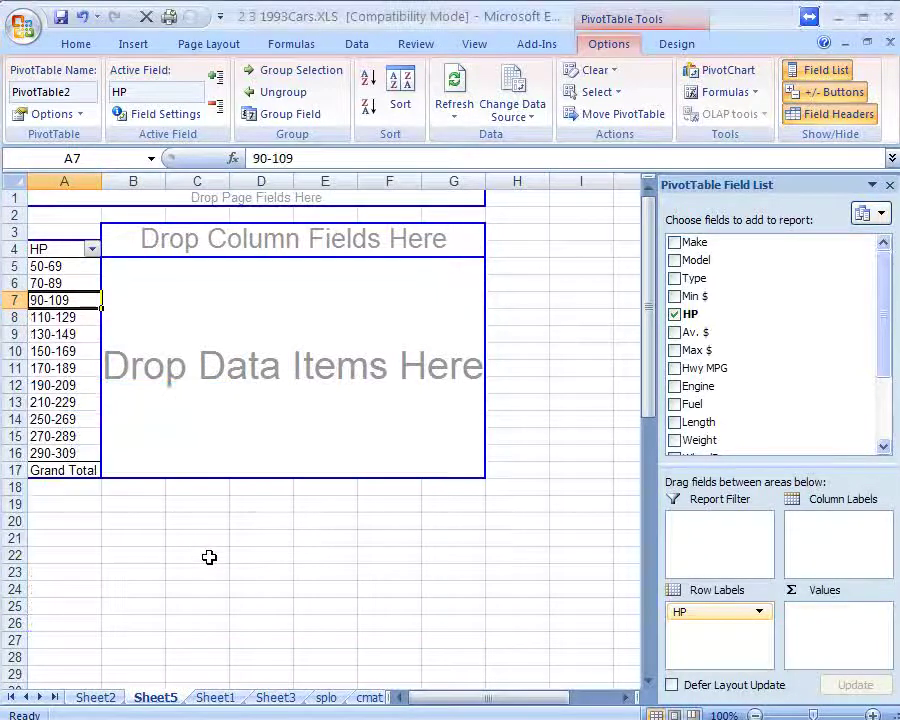
pyautogui.rightClick(47, 407)
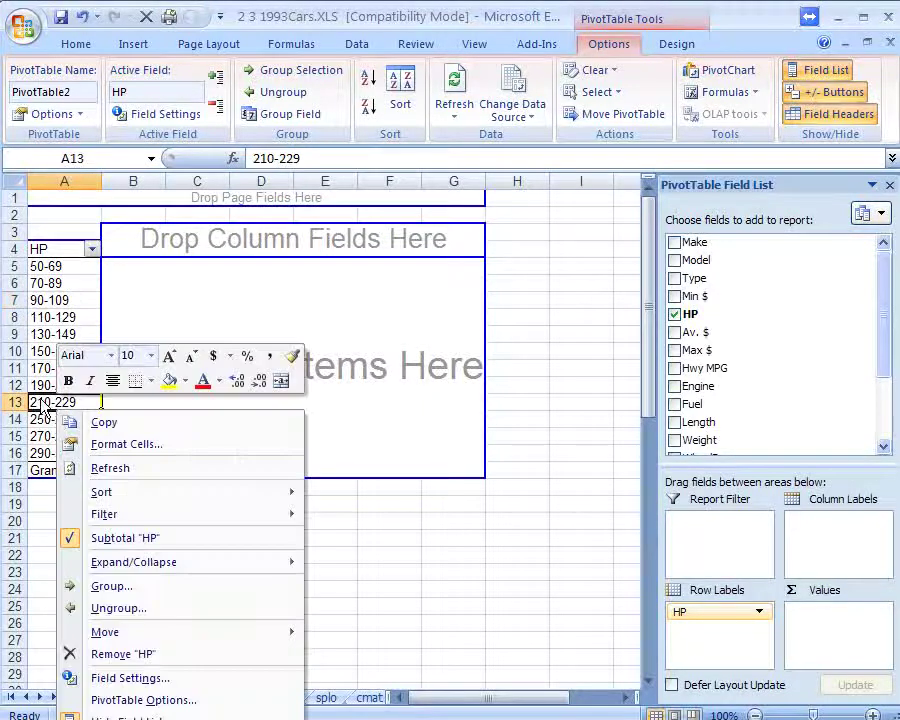
# Step: Turn on Show items with no data in the HP field's Layout & Print settings
pyautogui.click(138, 686)
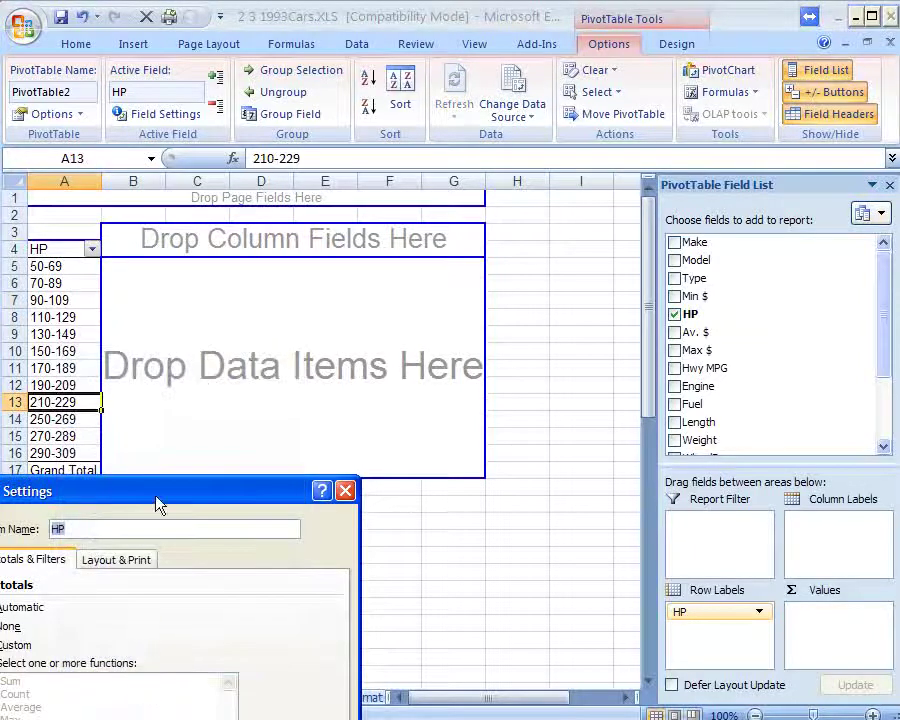
pyautogui.moveTo(157, 504); pyautogui.dragTo(265, 304)
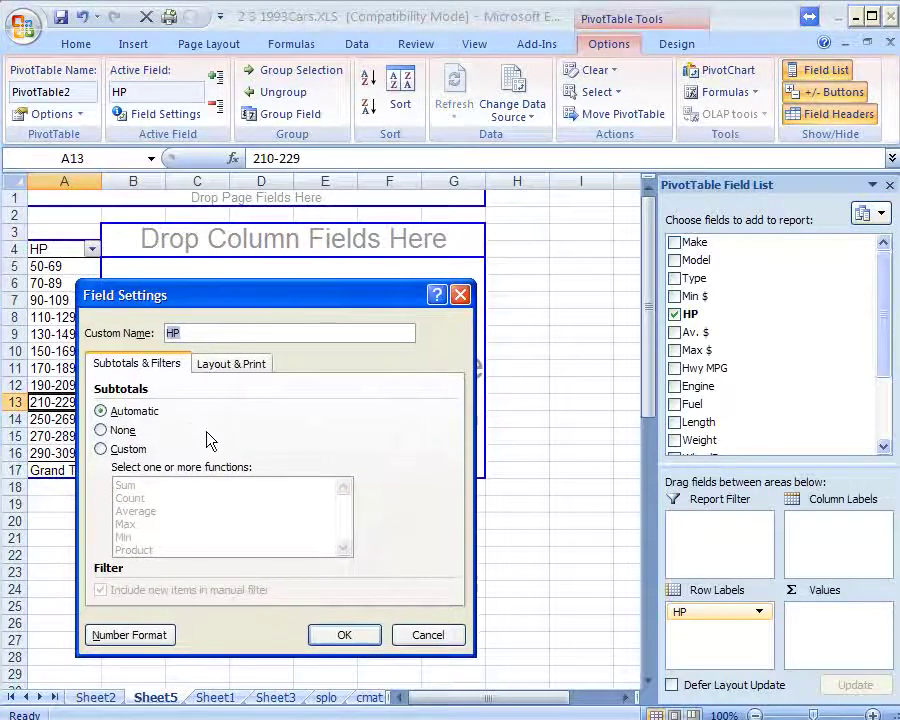
pyautogui.click(229, 368)
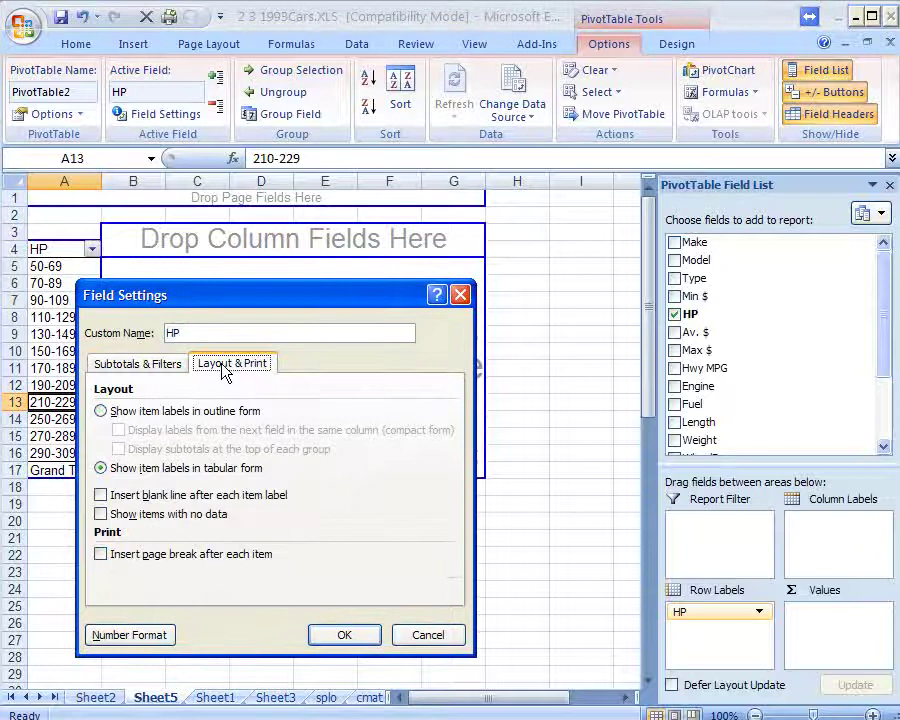
pyautogui.click(101, 515)
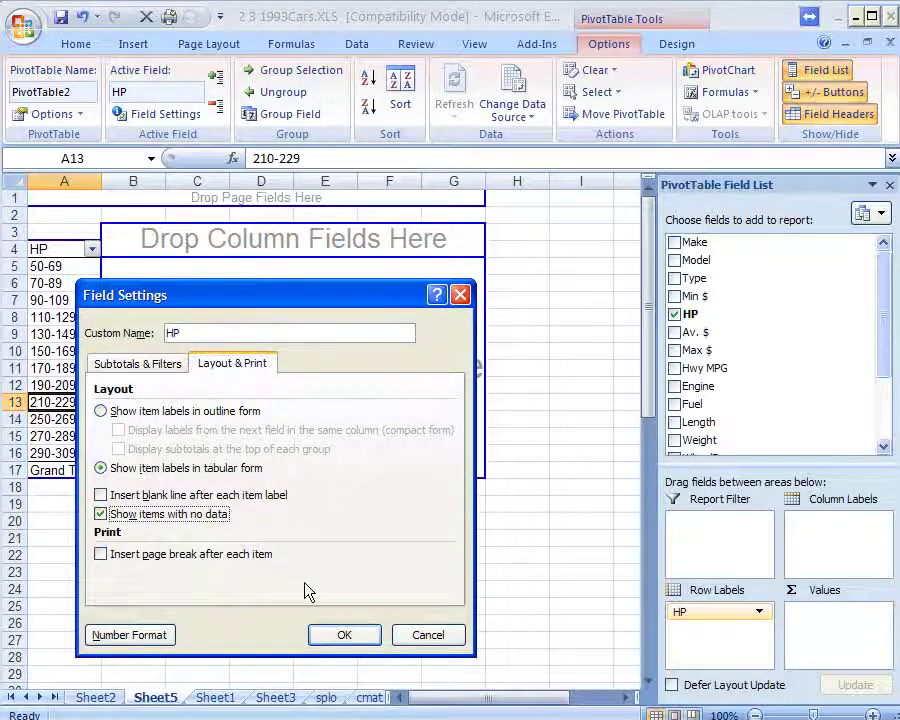
pyautogui.click(344, 635)
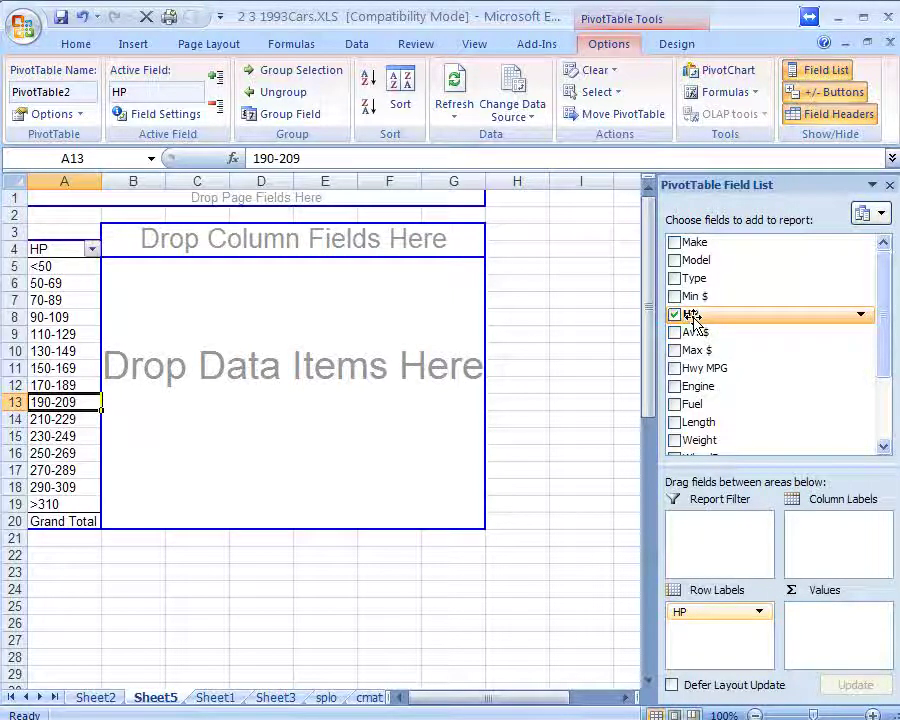
# Step: Drag HP into the Values area to count cars per HP bin, totalling 93
pyautogui.moveTo(692, 316); pyautogui.dragTo(259, 313)
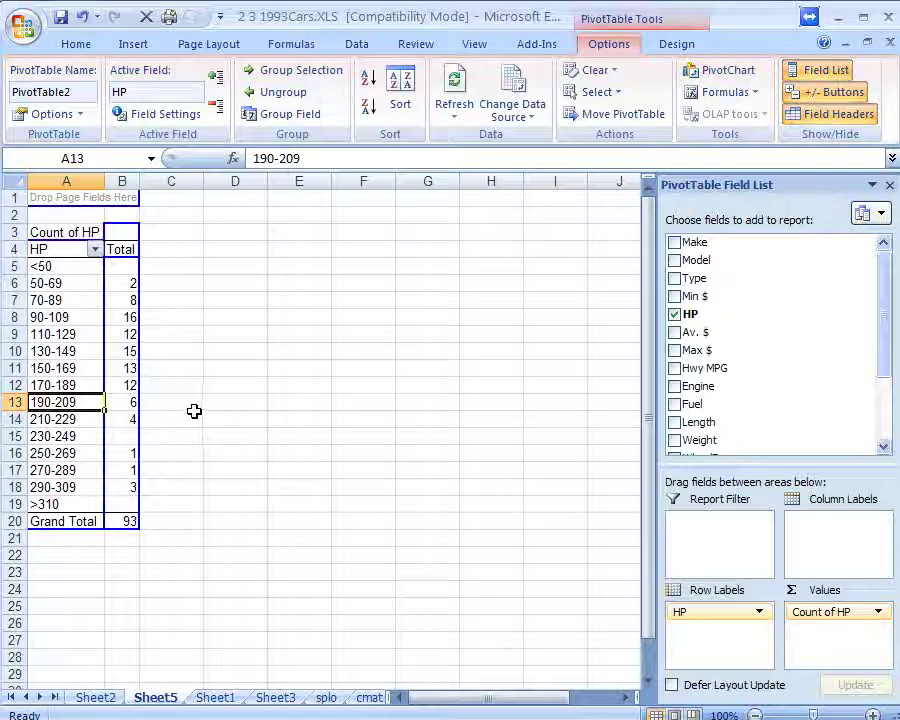
# Step: Change the HP value summary to Sum in Value Field Settings
pyautogui.rightClick(122, 286)
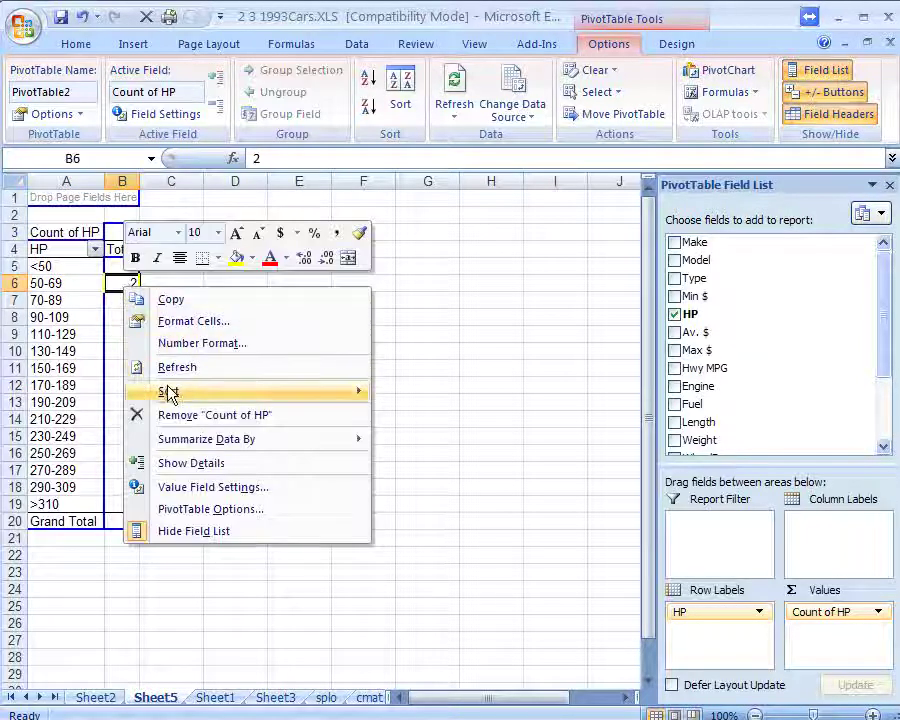
pyautogui.moveTo(169, 392)
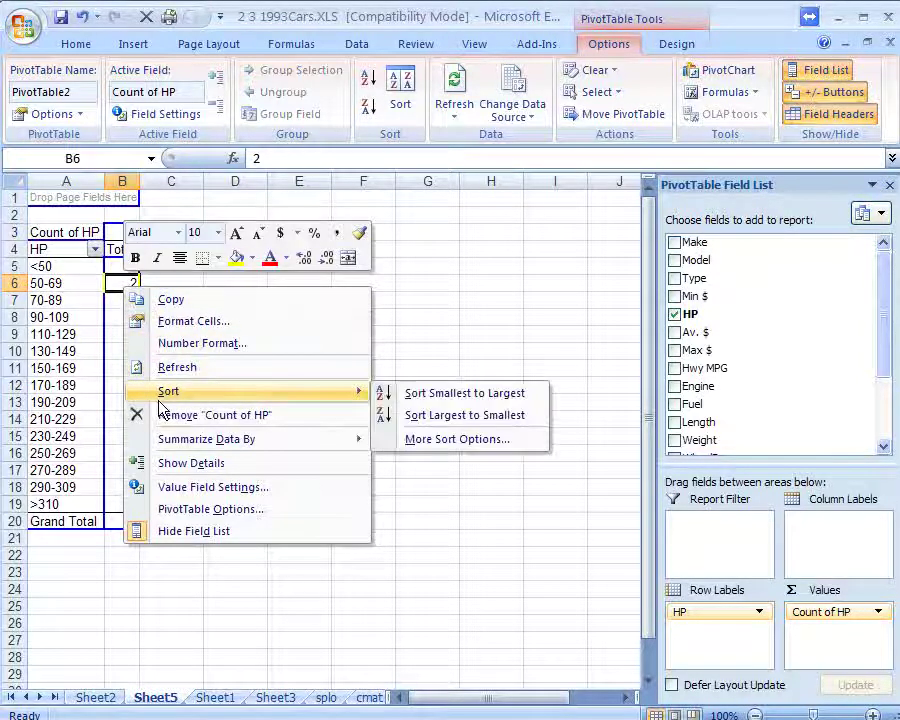
pyautogui.click(210, 488)
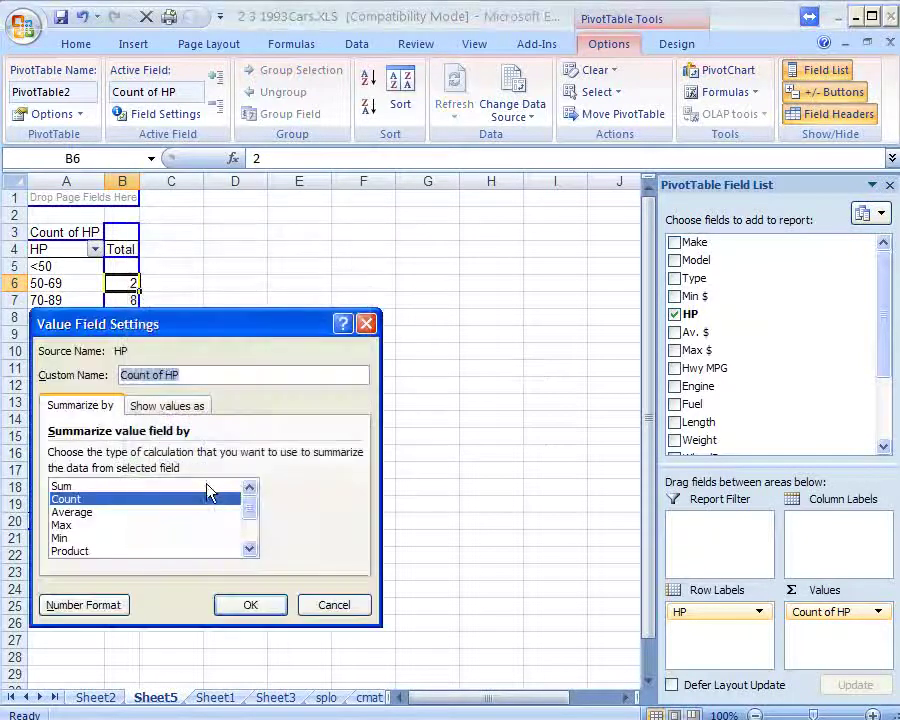
pyautogui.click(61, 487)
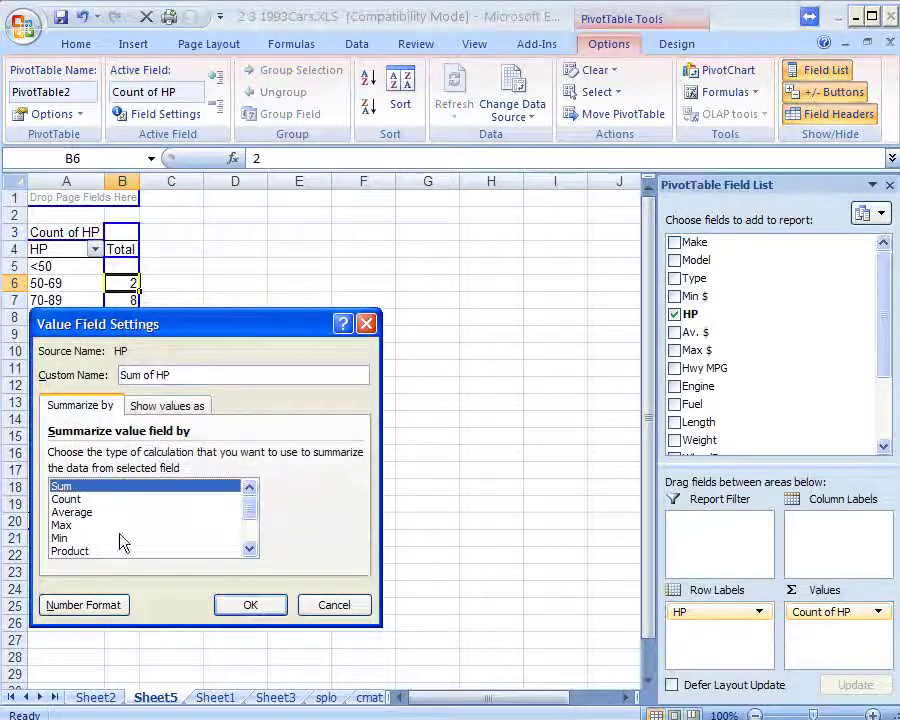
pyautogui.click(266, 607)
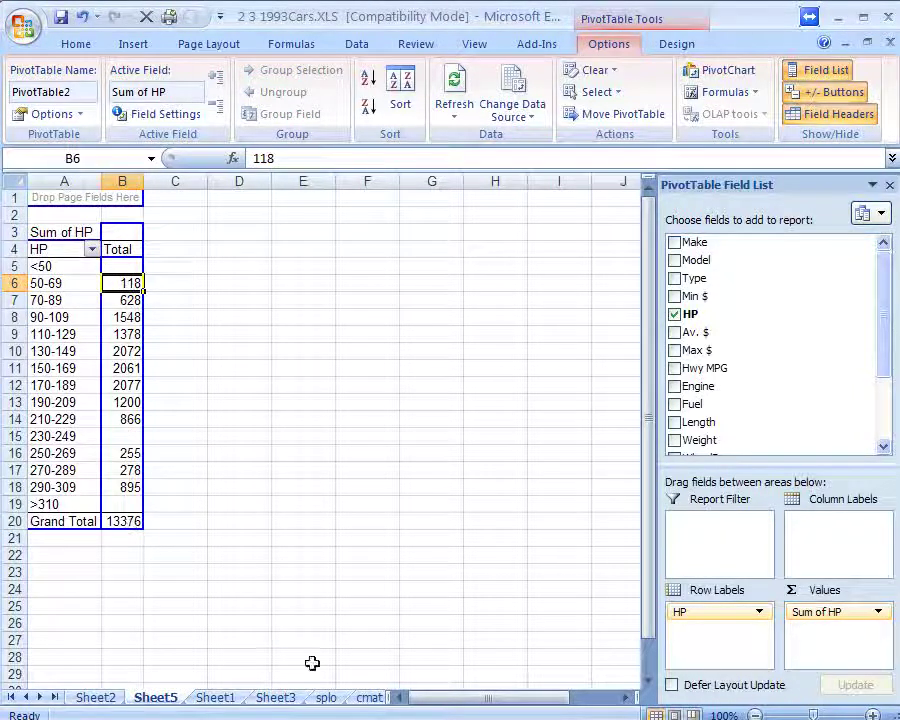
pyautogui.click(124, 520)
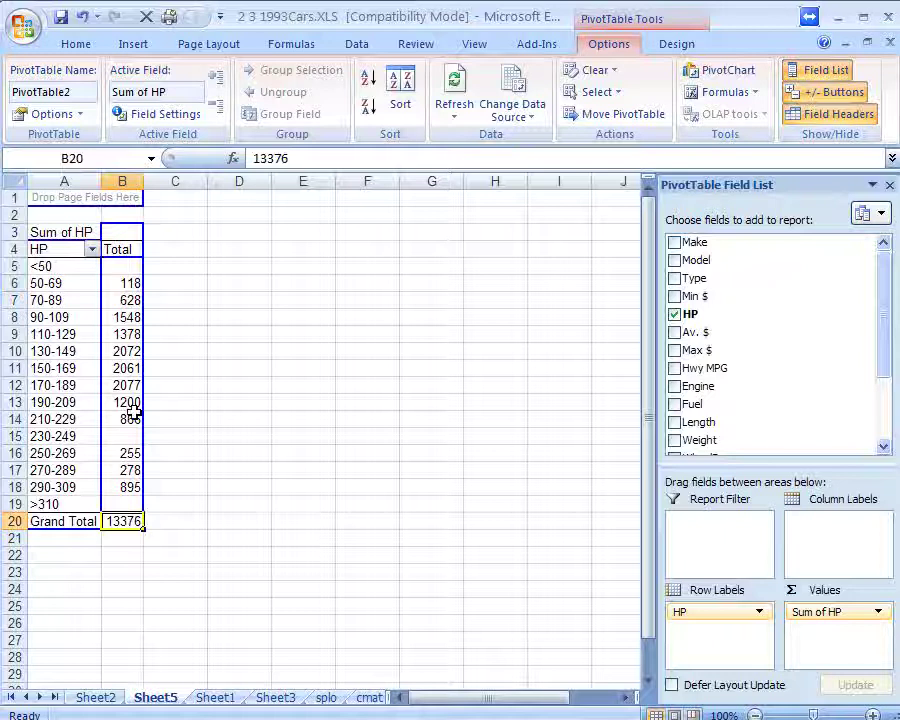
# Step: Switch the HP value summary back to Count so each bin shows its car count
pyautogui.rightClick(122, 353)
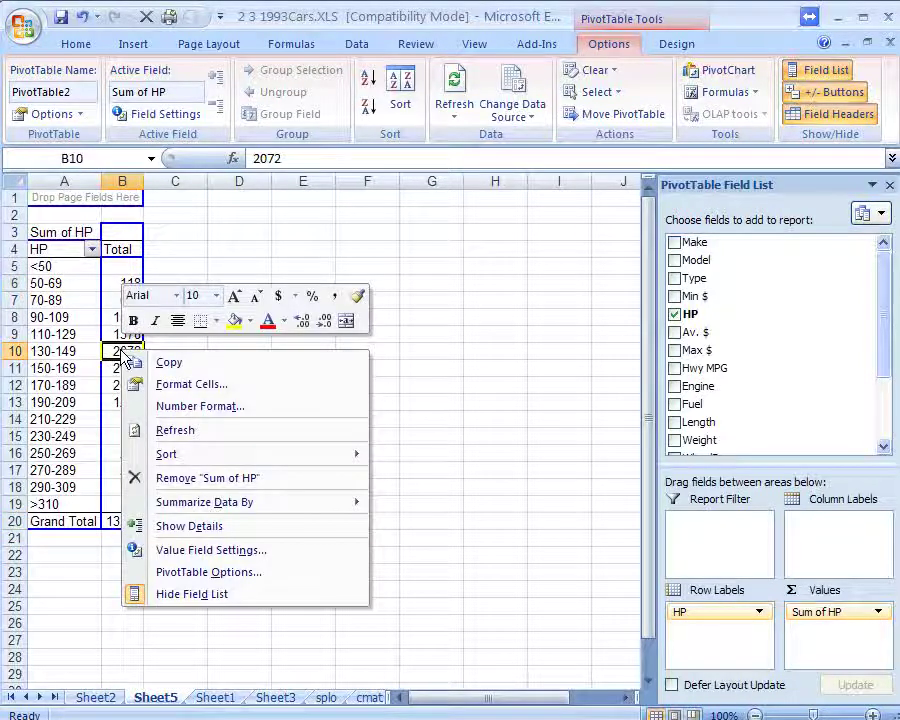
pyautogui.click(173, 551)
pyautogui.click(30, 564)
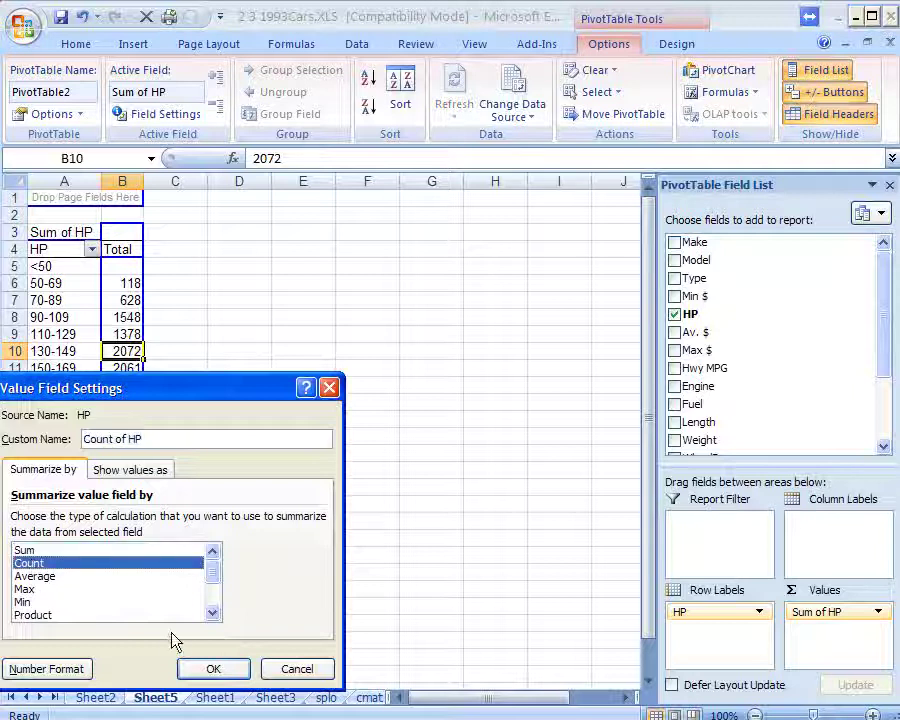
pyautogui.click(226, 671)
pyautogui.click(317, 268)
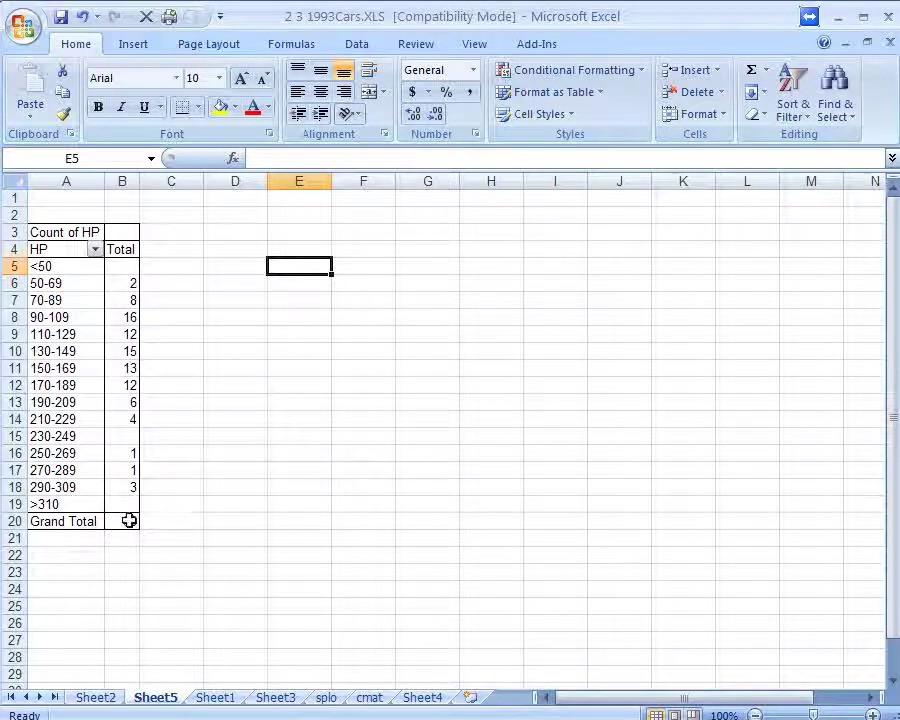
# Step: Copy the HP frequency table, including the Grand Total of 93, and add blank Sheet6
pyautogui.moveTo(129, 520)
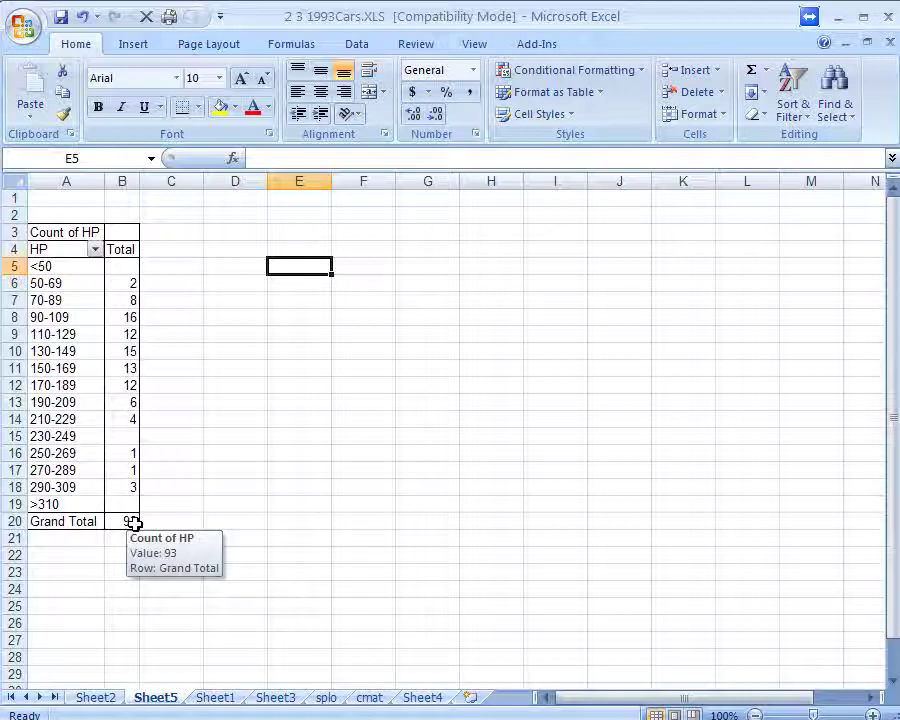
pyautogui.moveTo(129, 521); pyautogui.dragTo(86, 494)
pyautogui.click(190, 487)
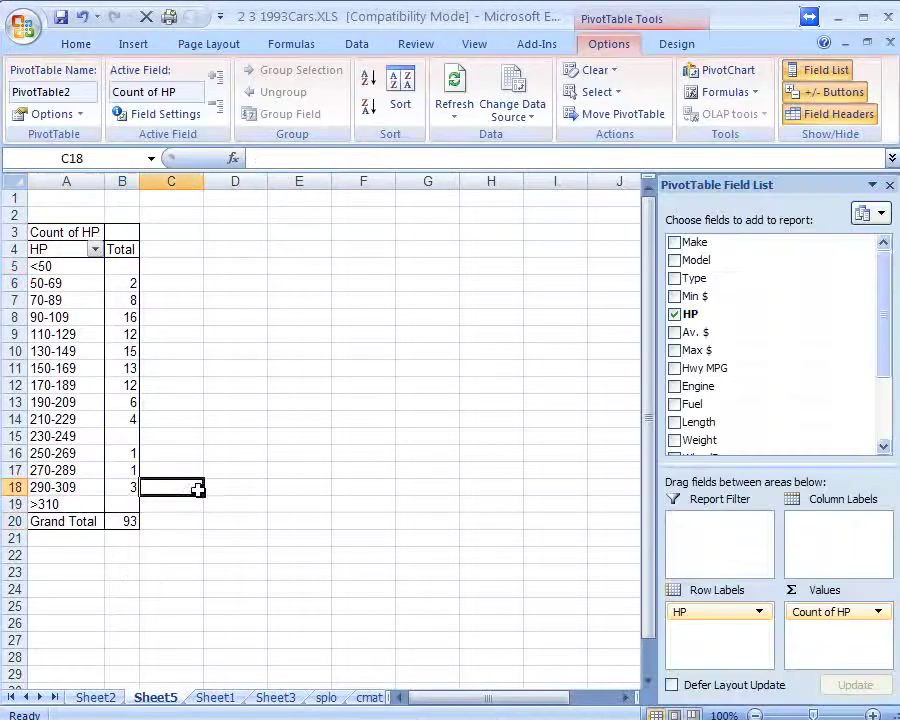
pyautogui.click(127, 522)
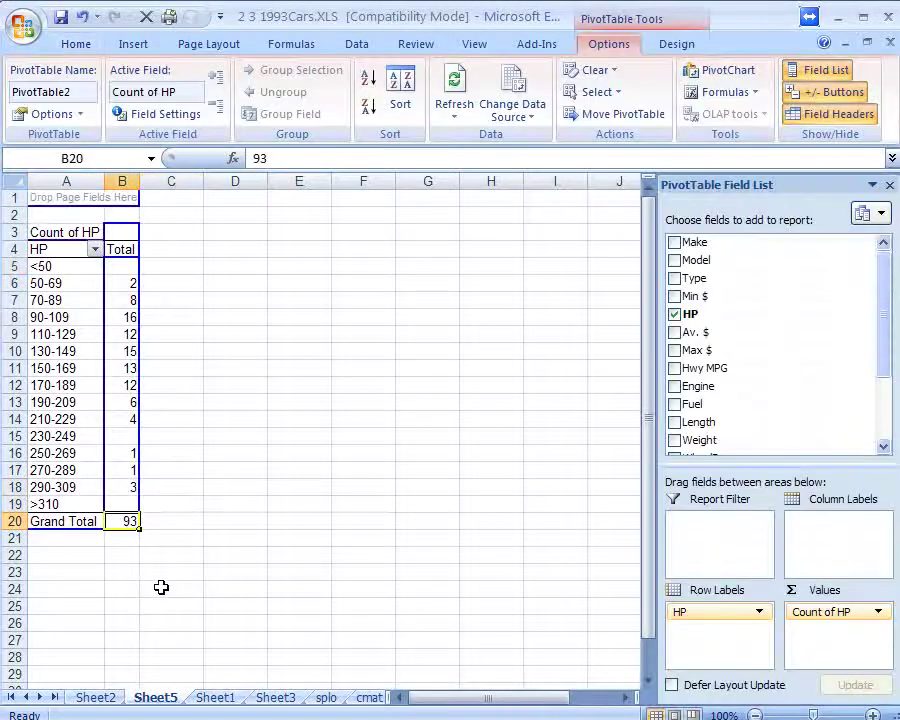
pyautogui.moveTo(120, 518); pyautogui.dragTo(71, 250)
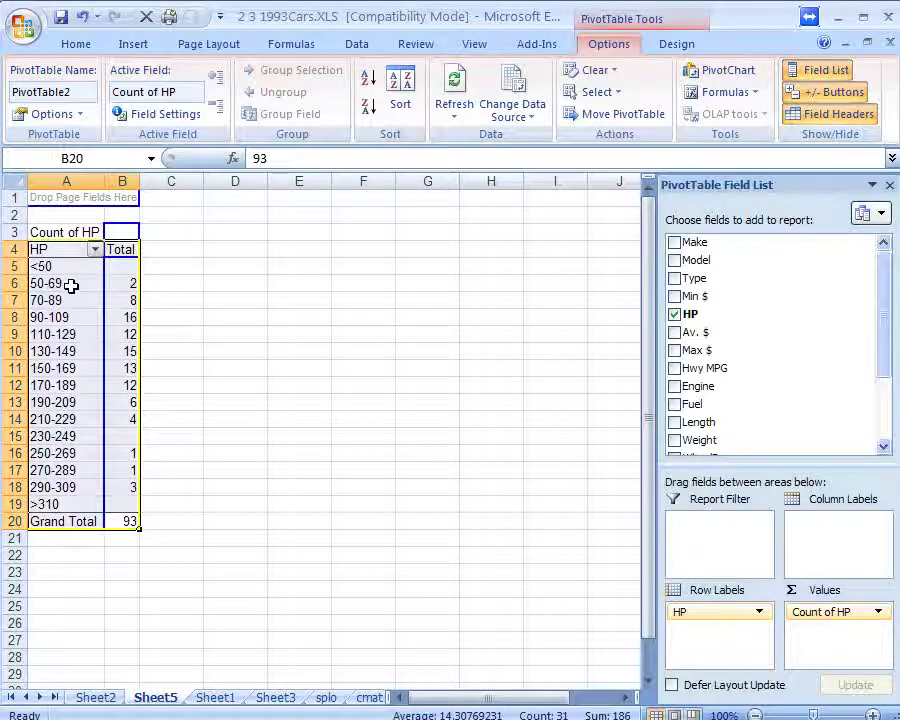
pyautogui.hotkey('ctrl', 'c')
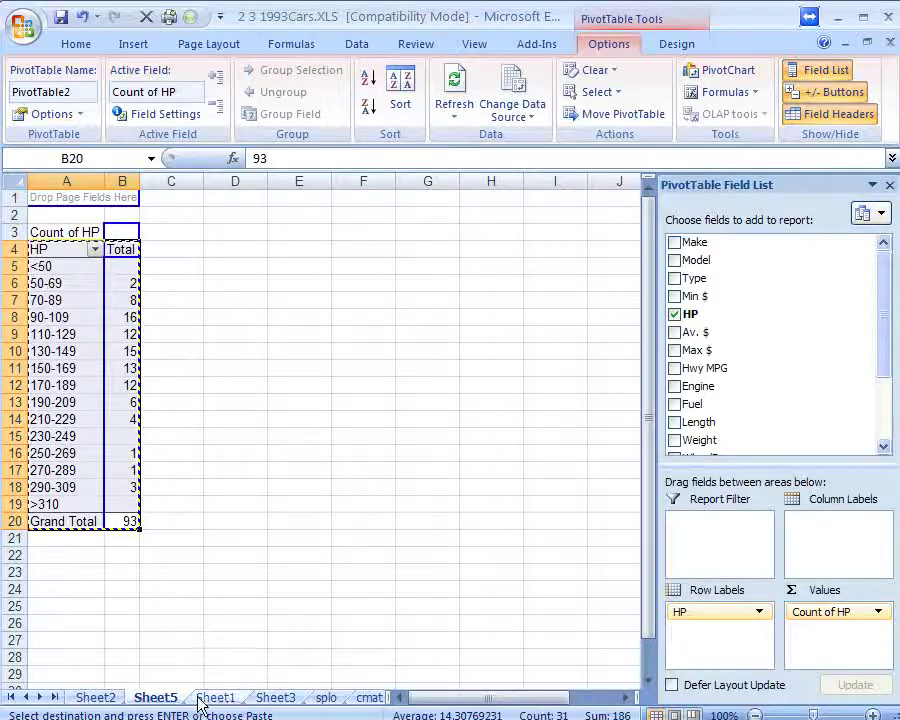
pyautogui.moveTo(397, 697); pyautogui.dragTo(485, 697)
pyautogui.click(478, 697)
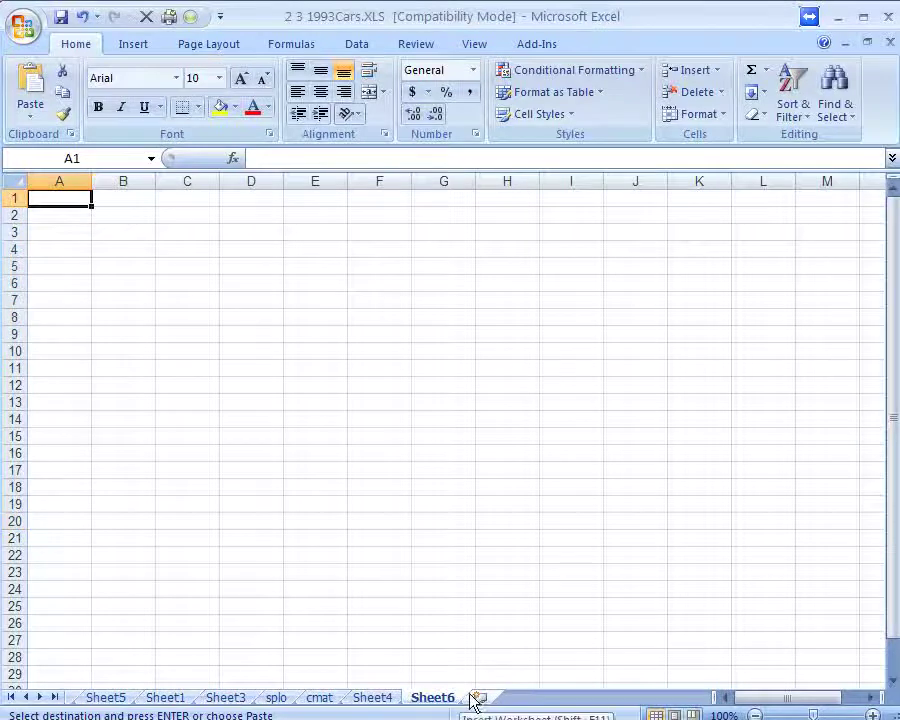
# Step: Paste the frequency table at A1 and widen column A so Grand Total fits
pyautogui.hotkey('ctrl', 'v')
pyautogui.click(362, 279)
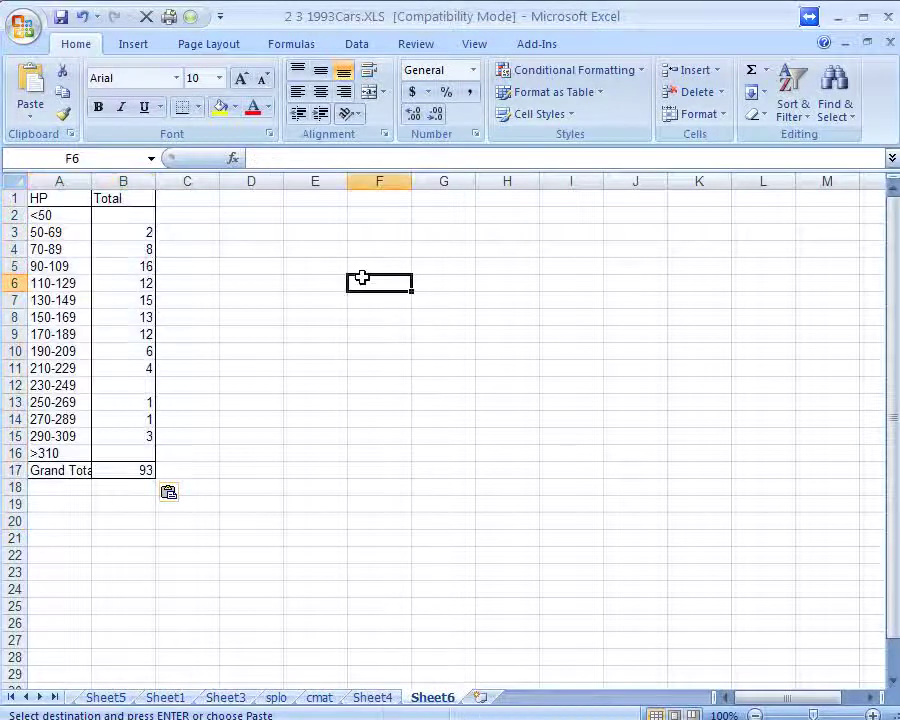
pyautogui.click(207, 346)
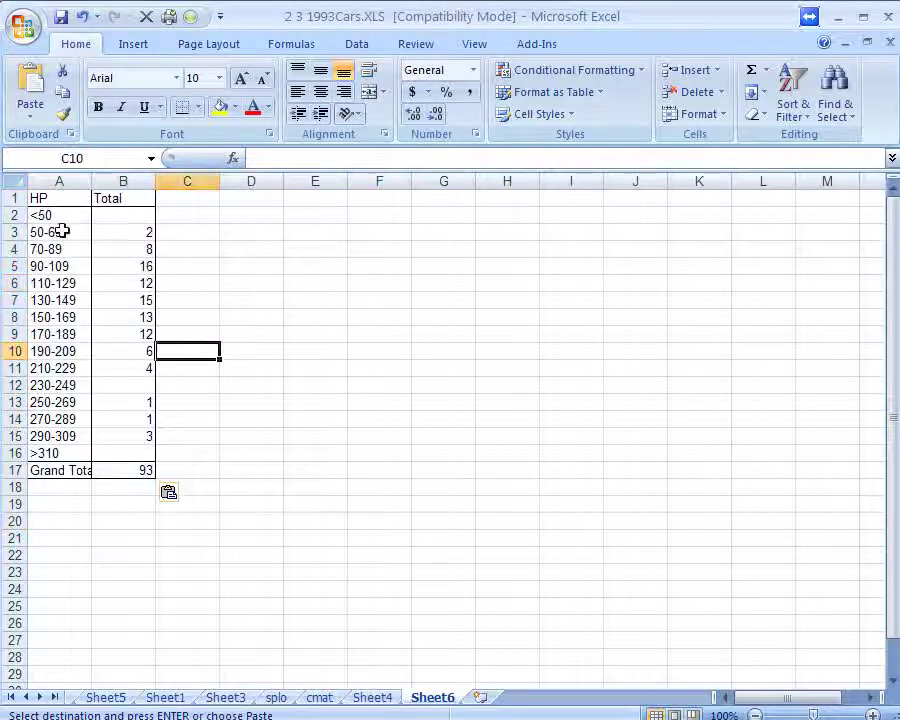
pyautogui.moveTo(92, 181); pyautogui.dragTo(128, 181)
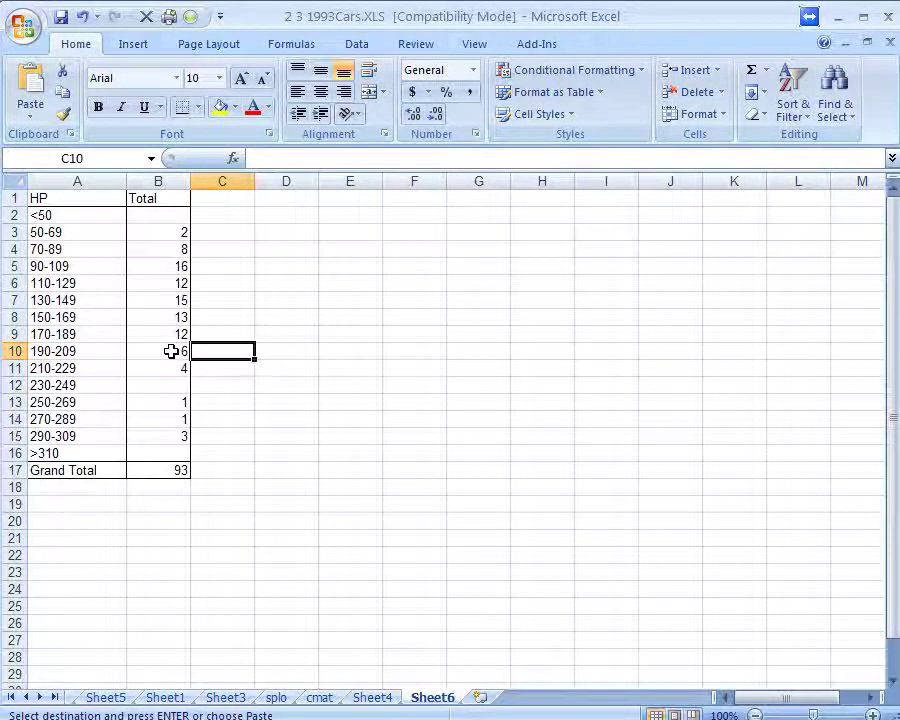
# Step: Delete the empty <50 and >310 rows from the table
pyautogui.click(52, 198)
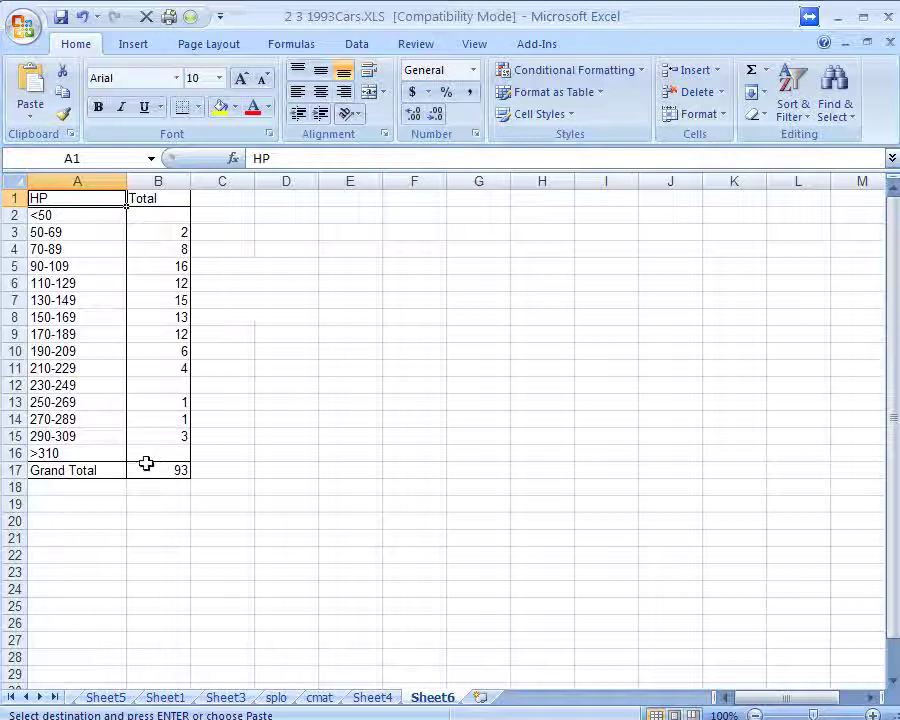
pyautogui.click(55, 215)
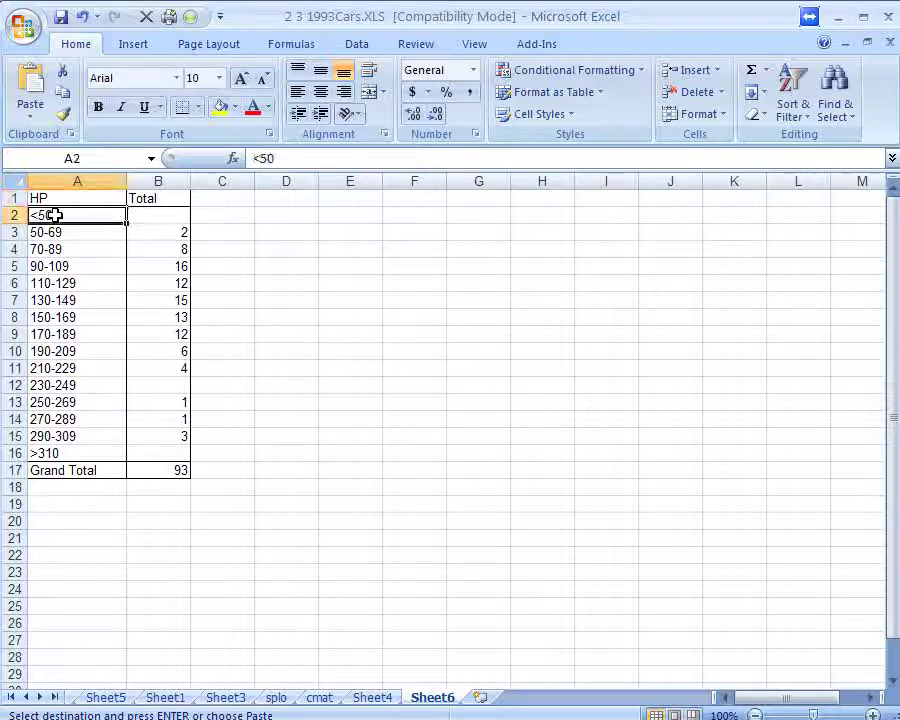
pyautogui.moveTo(55, 215); pyautogui.dragTo(140, 216)
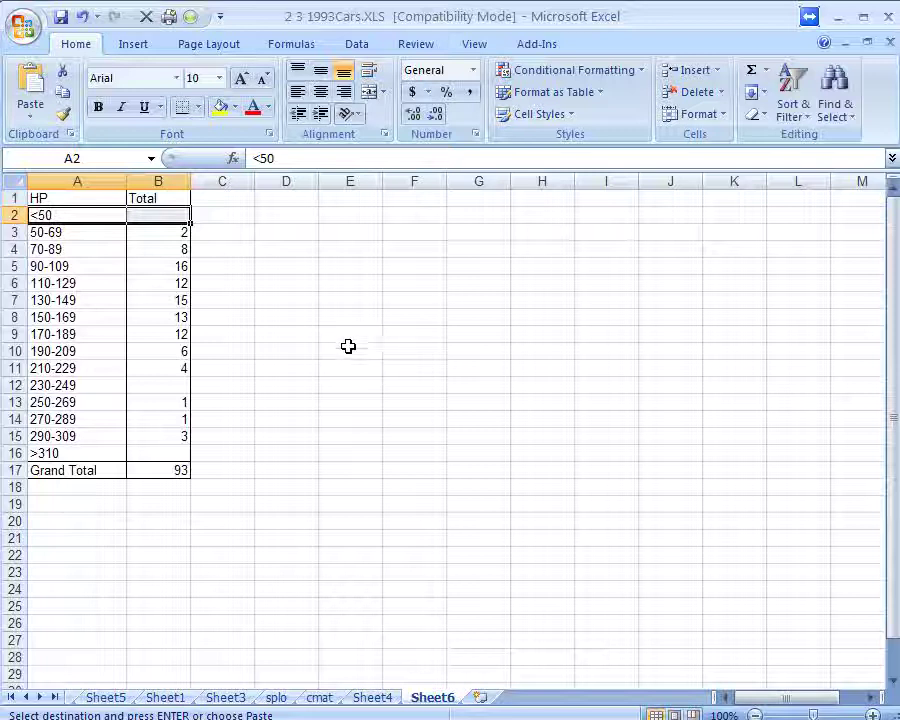
pyautogui.rightClick(14, 215)
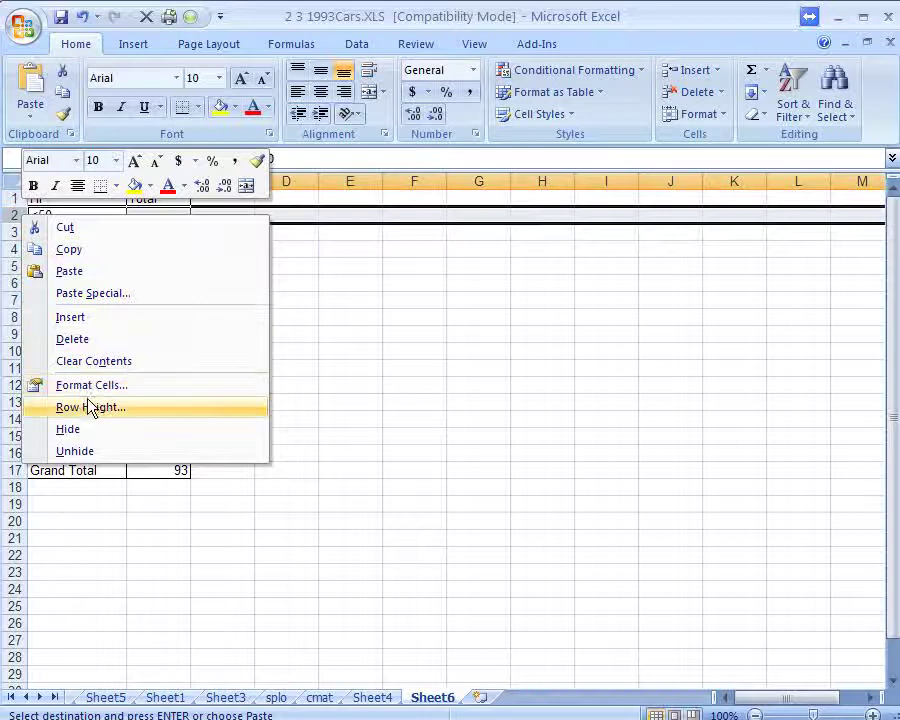
pyautogui.click(80, 342)
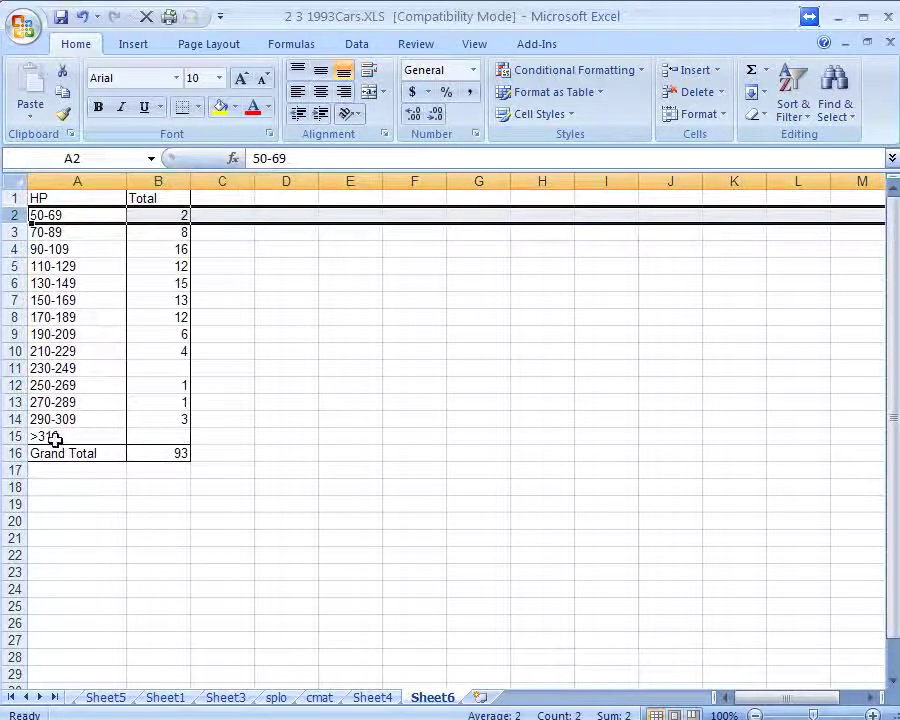
pyautogui.moveTo(56, 434); pyautogui.dragTo(138, 434)
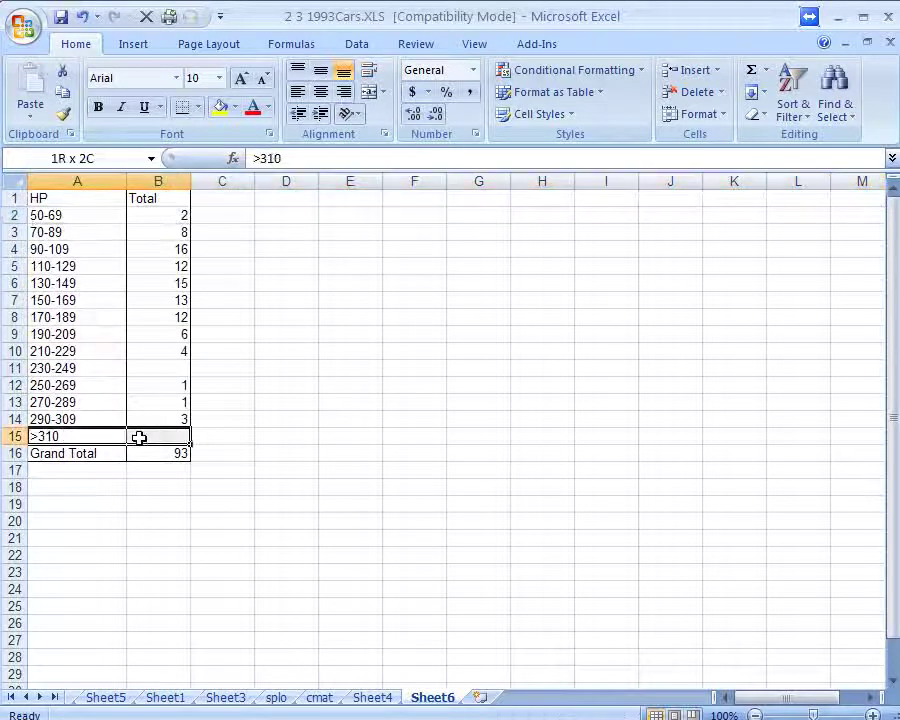
pyautogui.rightClick(14, 436)
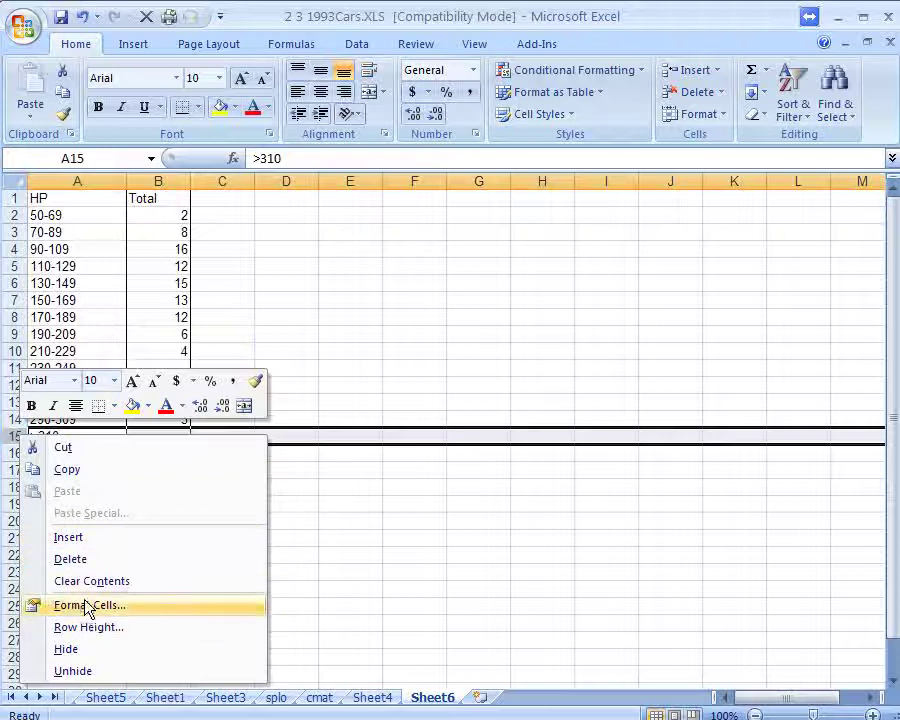
pyautogui.click(82, 559)
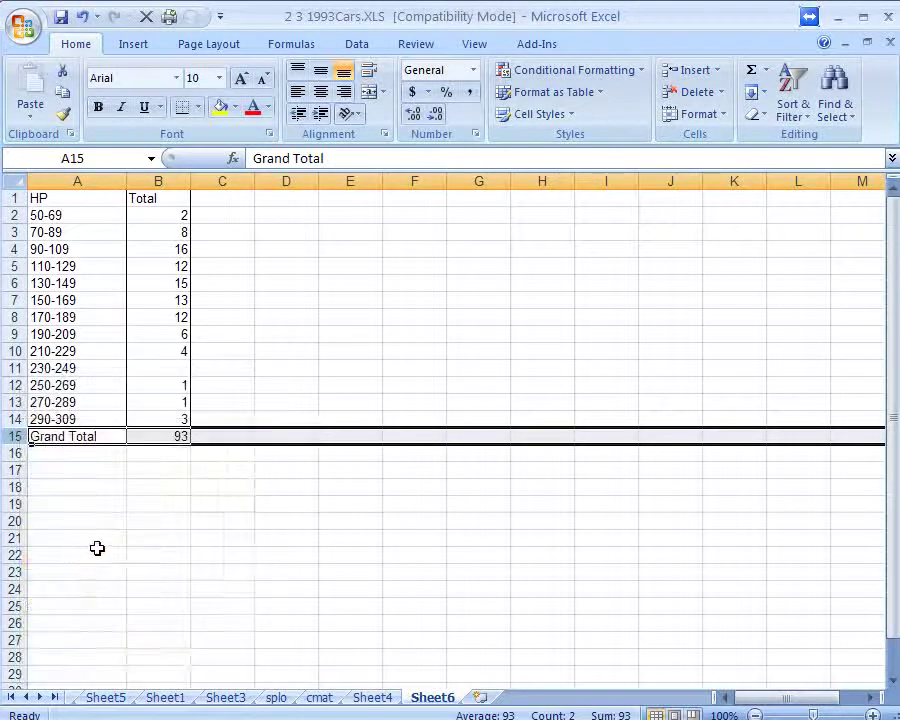
# Step: Enter a count of 0 for the 230-249 bin
pyautogui.click(225, 370)
pyautogui.click(184, 370)
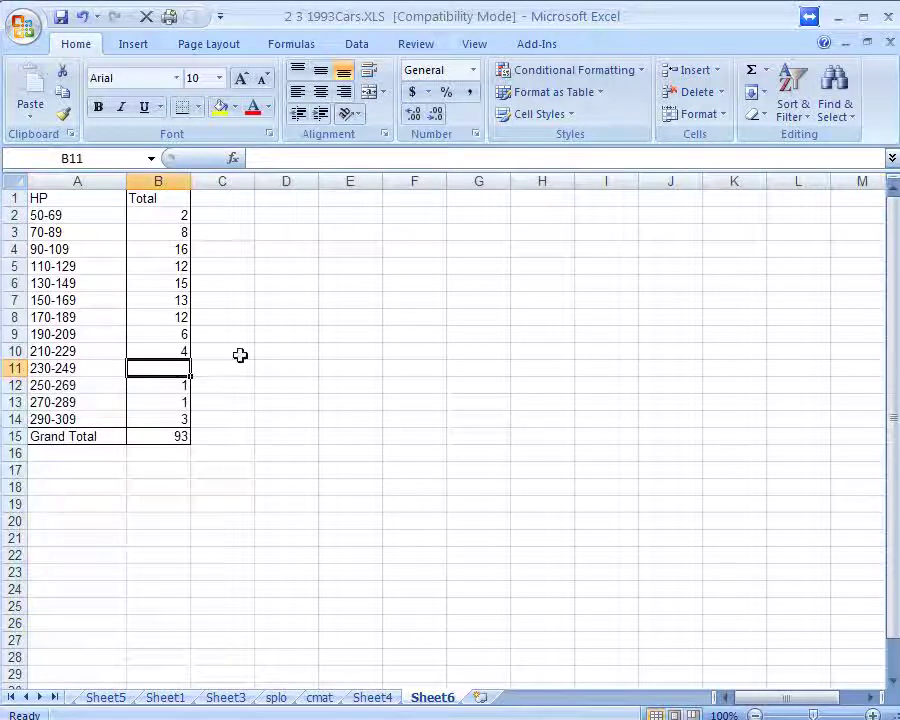
pyautogui.click(62, 368)
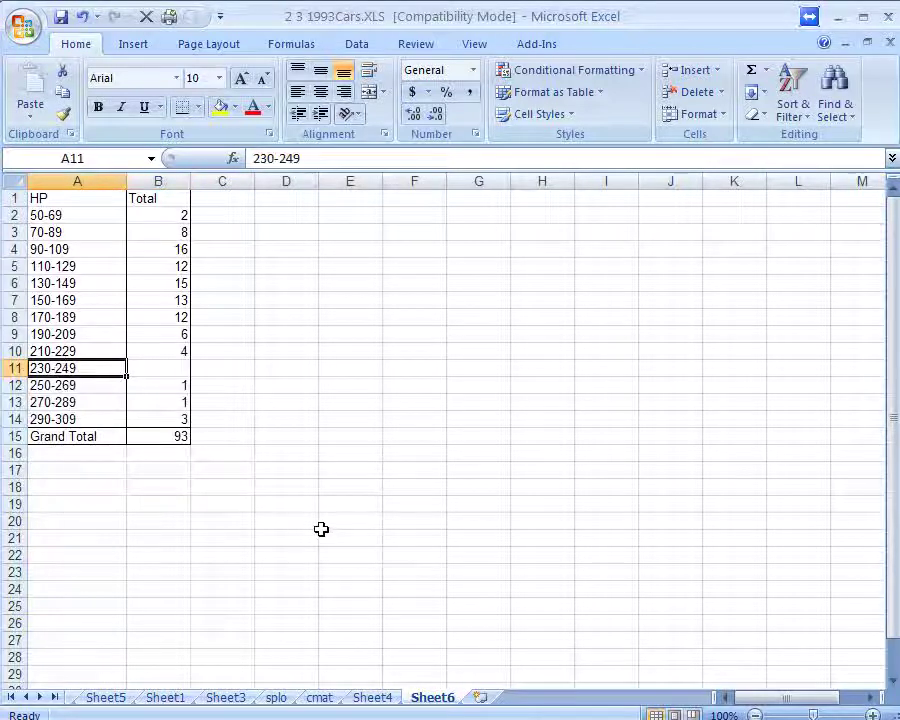
pyautogui.click(168, 368)
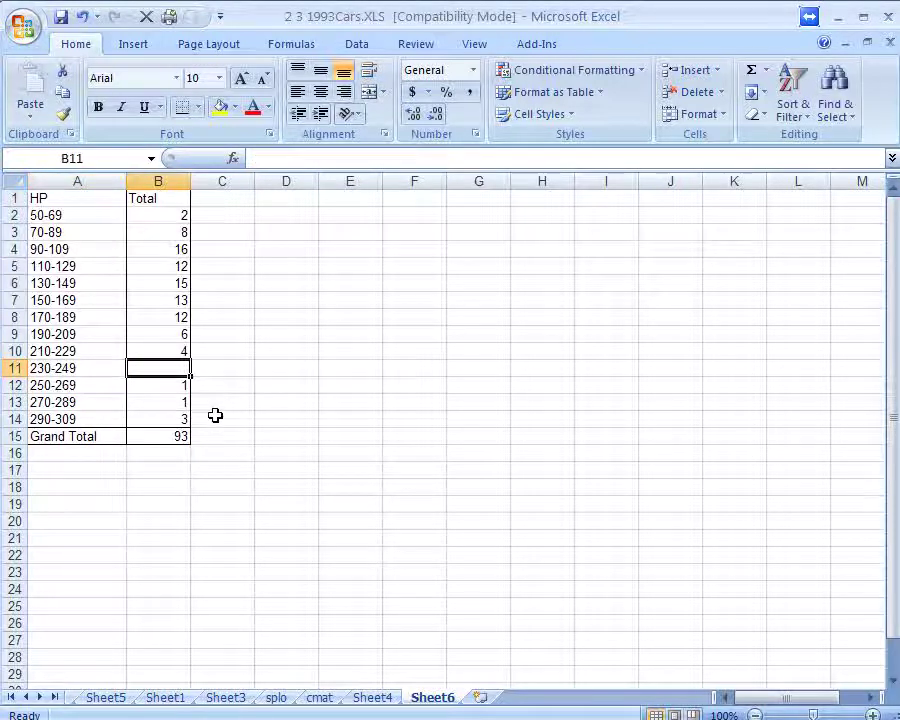
pyautogui.write('0')
pyautogui.press('Return')
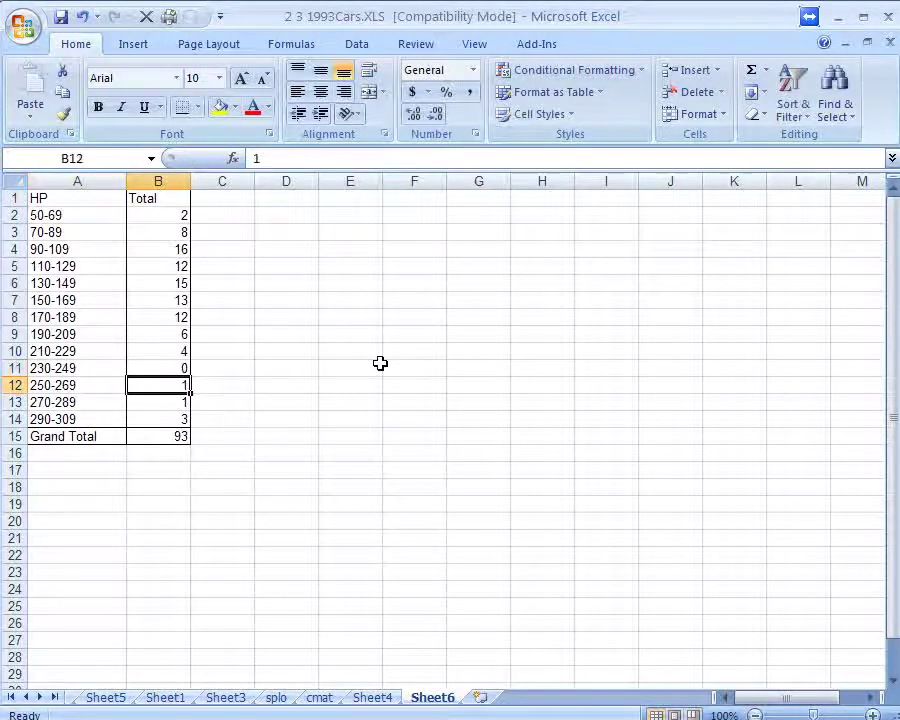
# Step: Add the headings '% Freq.' in C1 and 'Rel. Freq.' in D1
pyautogui.click(215, 200)
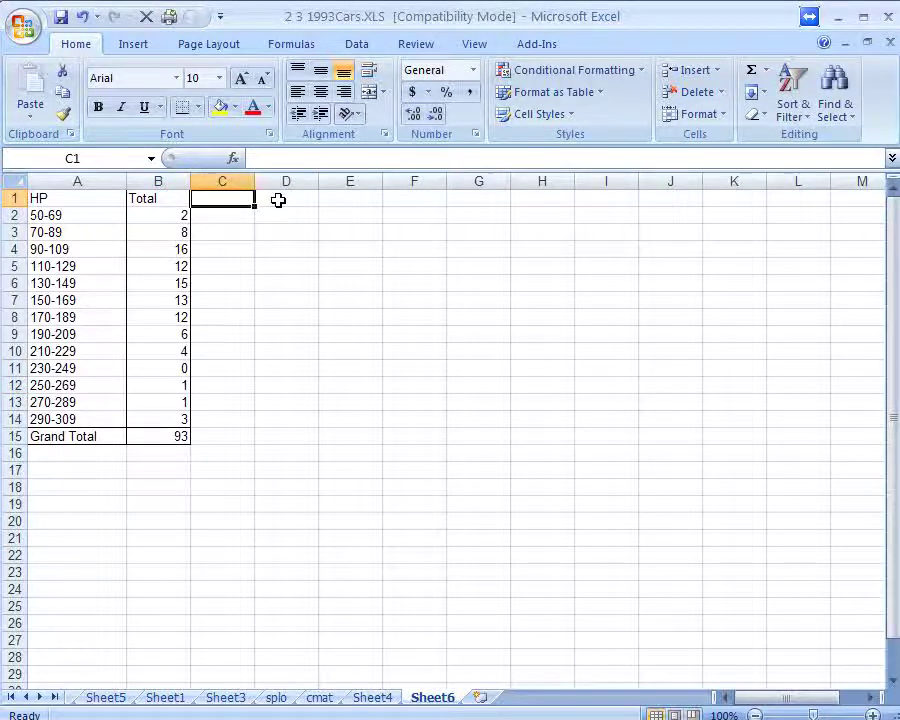
pyautogui.write('% Freq.')
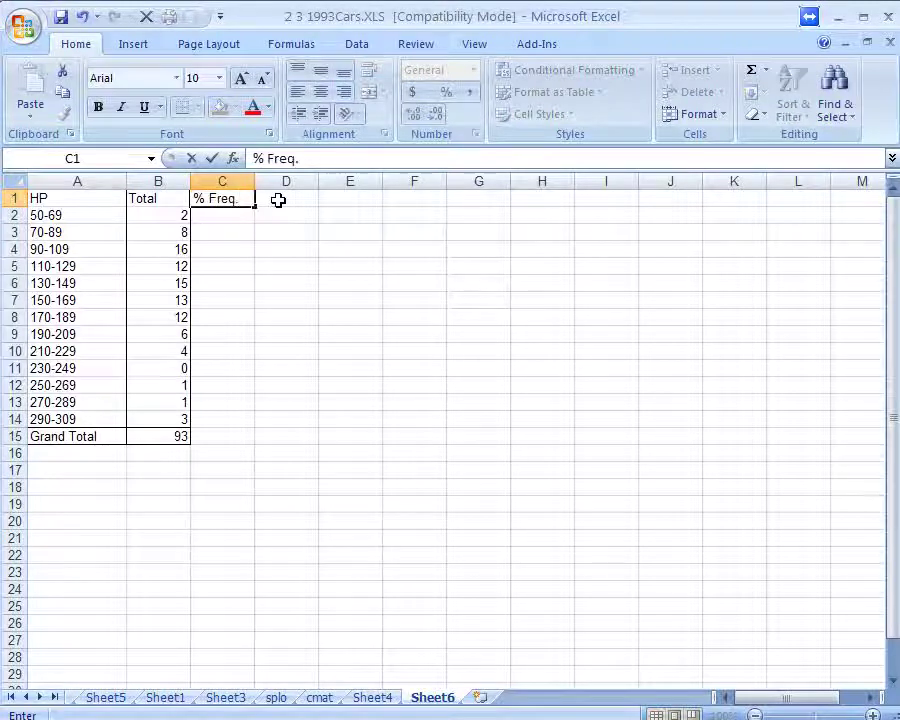
pyautogui.click(278, 210)
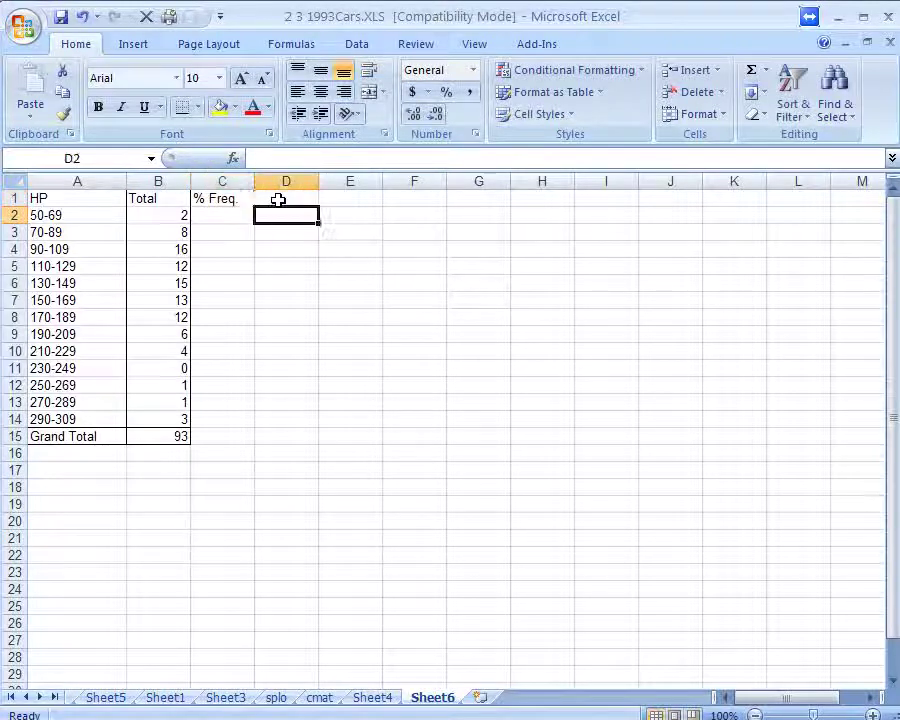
pyautogui.click(278, 200)
pyautogui.write('Rel.')
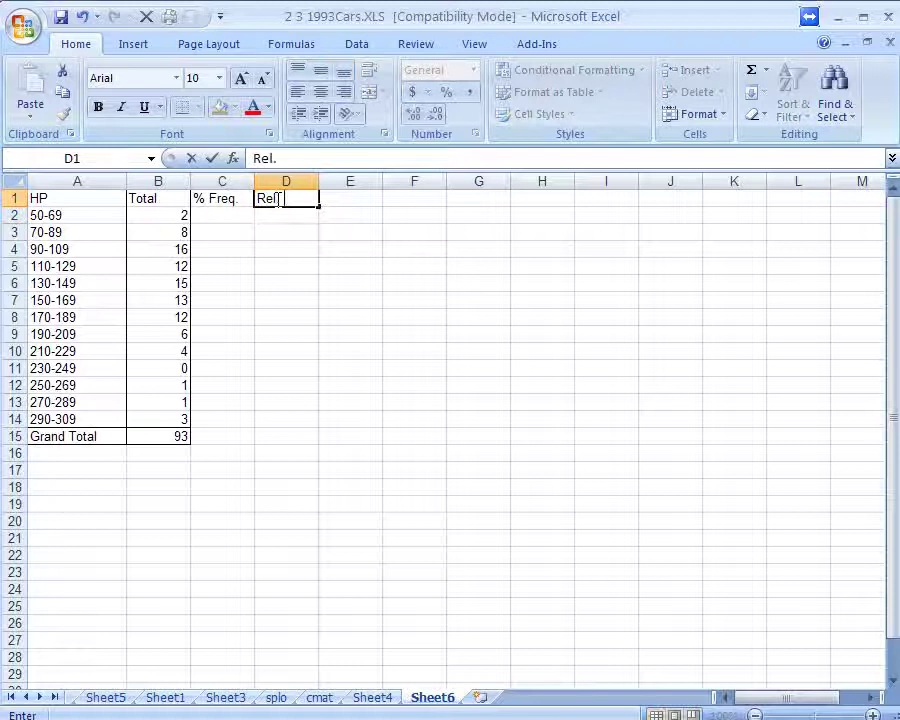
pyautogui.write(' Freq.')
pyautogui.press('Return')
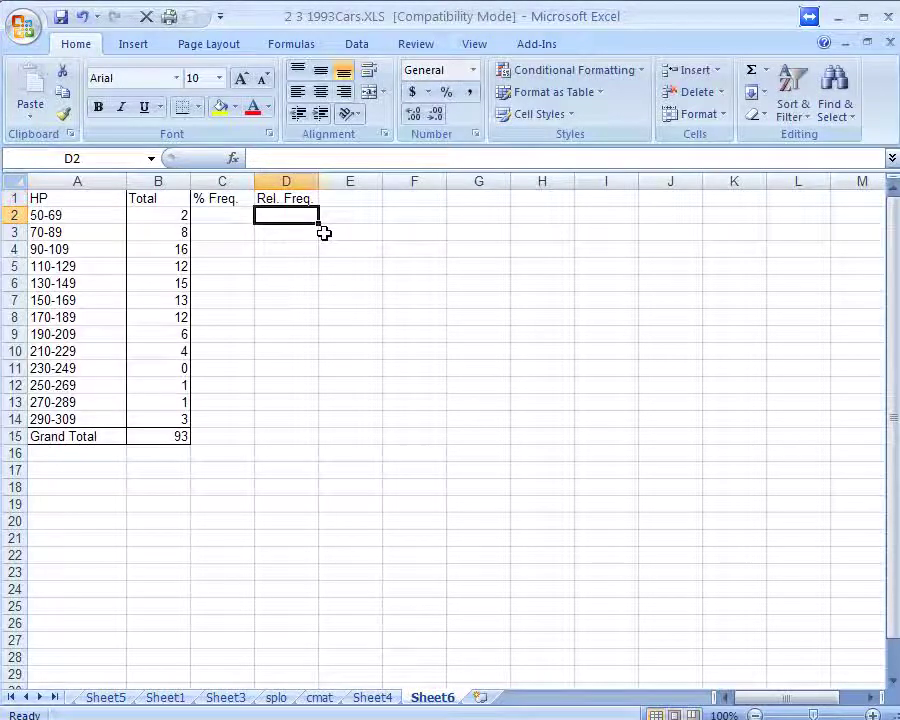
pyautogui.click(221, 215)
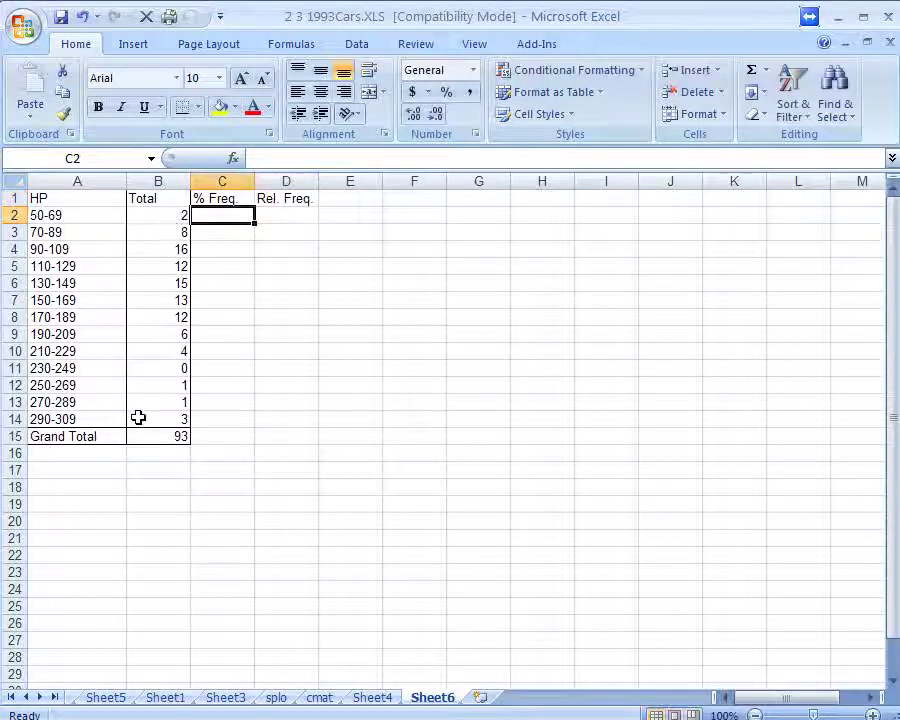
pyautogui.click(288, 215)
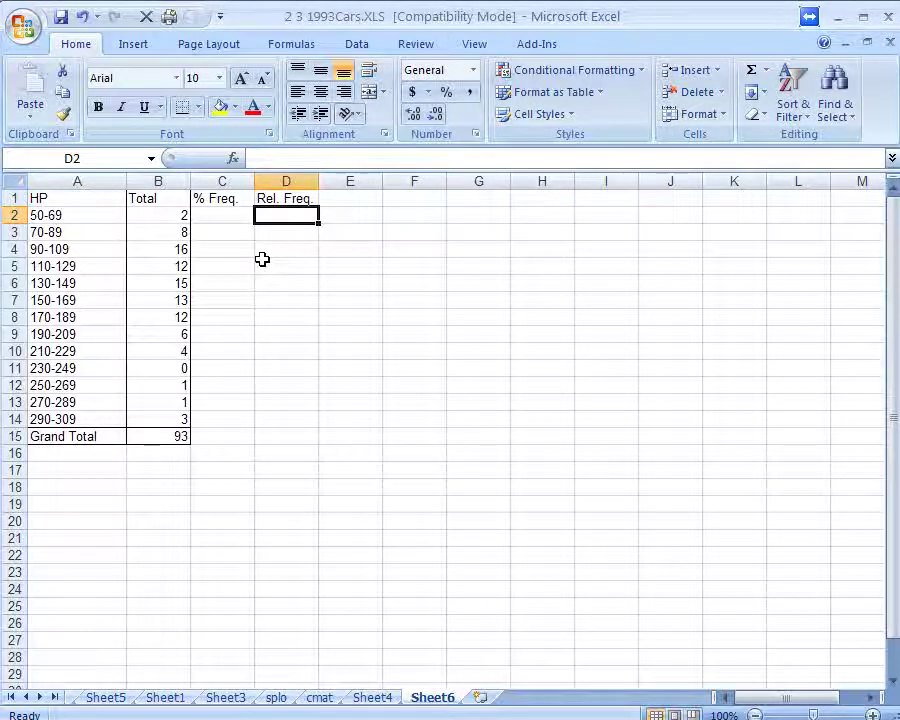
pyautogui.press('Left')
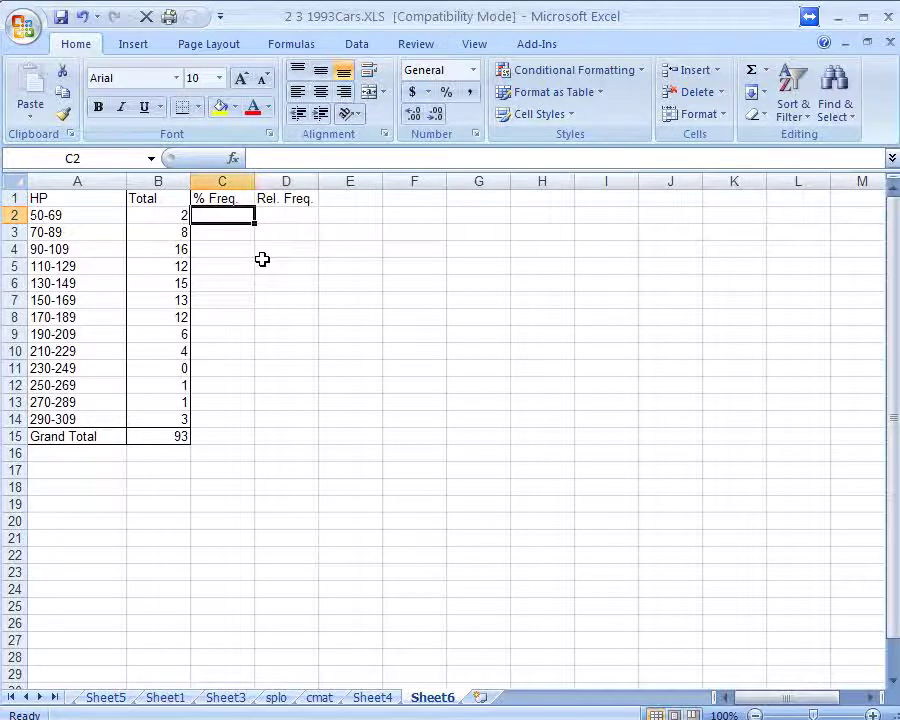
# Step: Enter =B2/93*100 in C2 and fill it down through row 15
pyautogui.write('=')
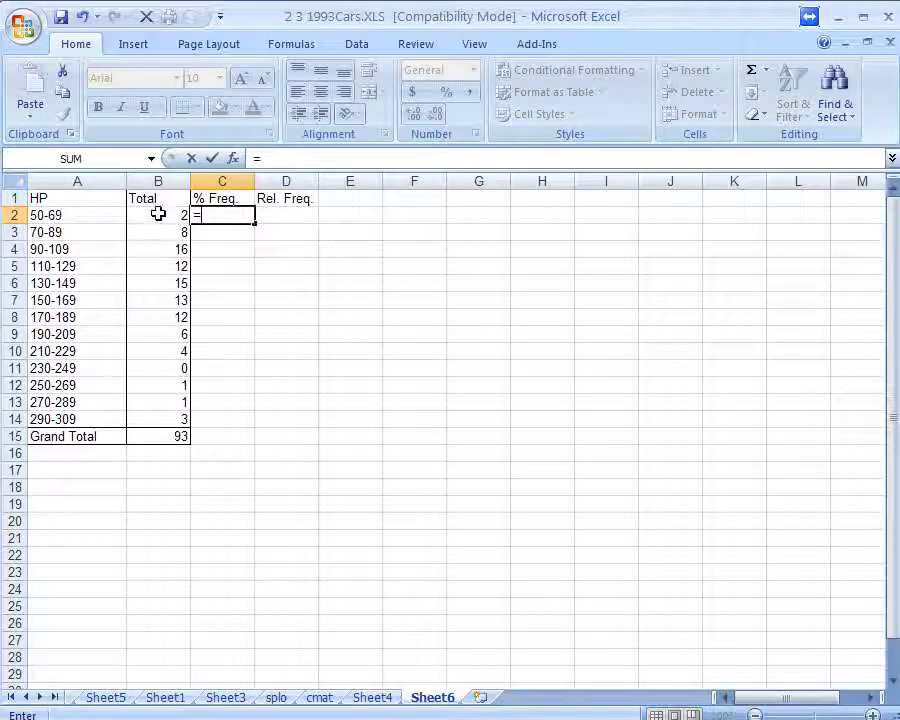
pyautogui.write('b2')
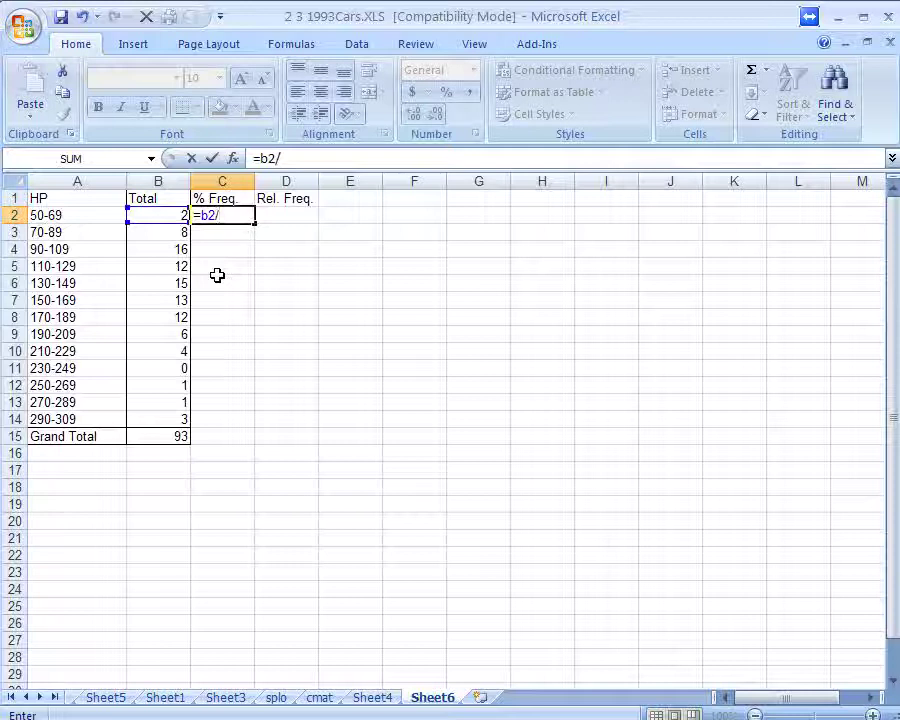
pyautogui.write('/93')
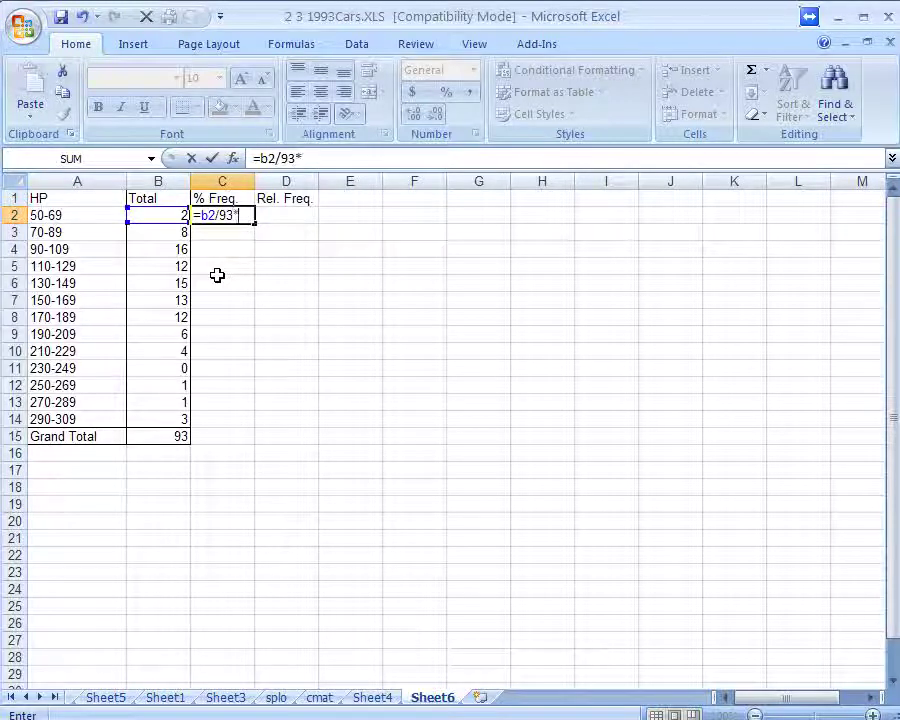
pyautogui.write('*100')
pyautogui.press('Return')
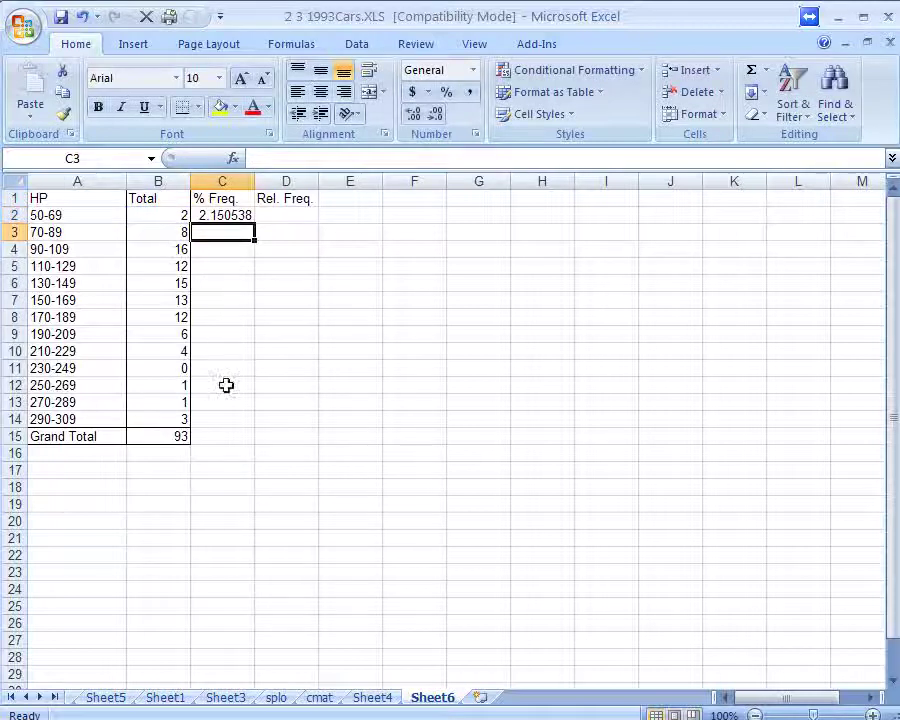
pyautogui.click(220, 215)
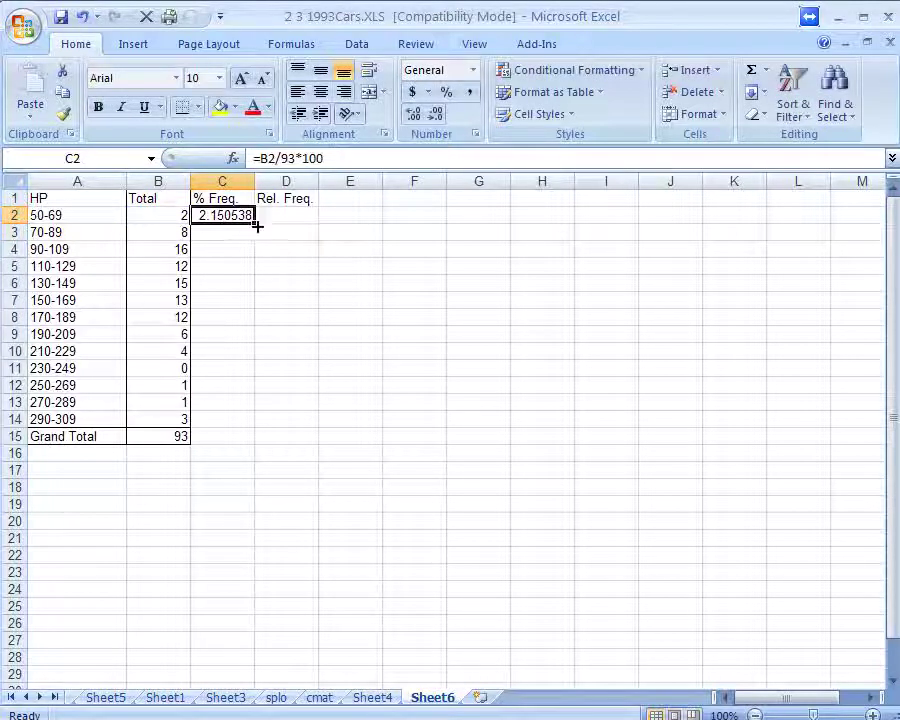
pyautogui.moveTo(256, 226); pyautogui.dragTo(256, 438)
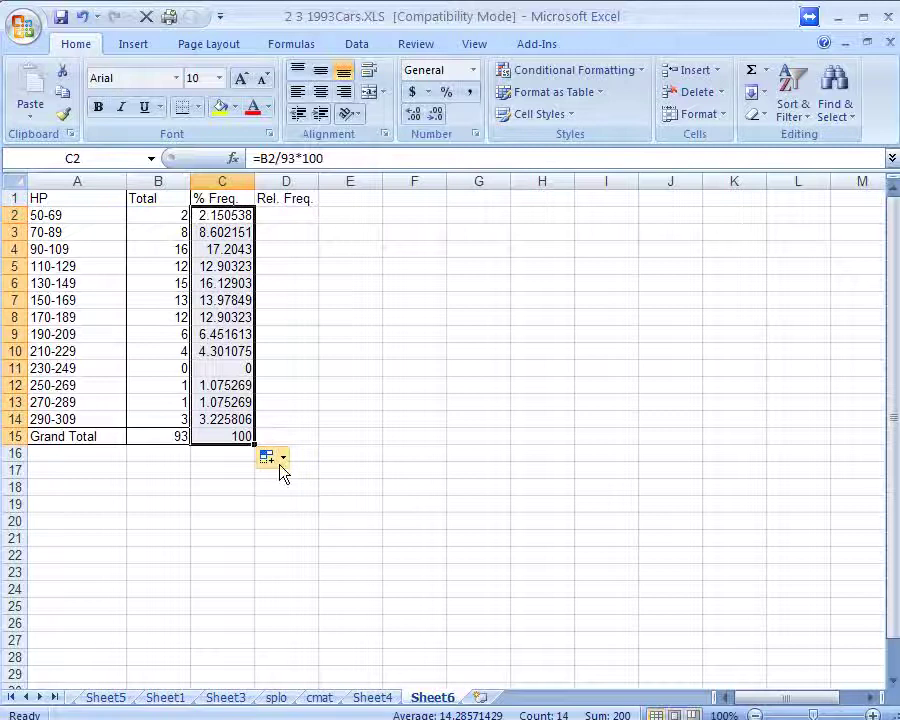
pyautogui.click(300, 368)
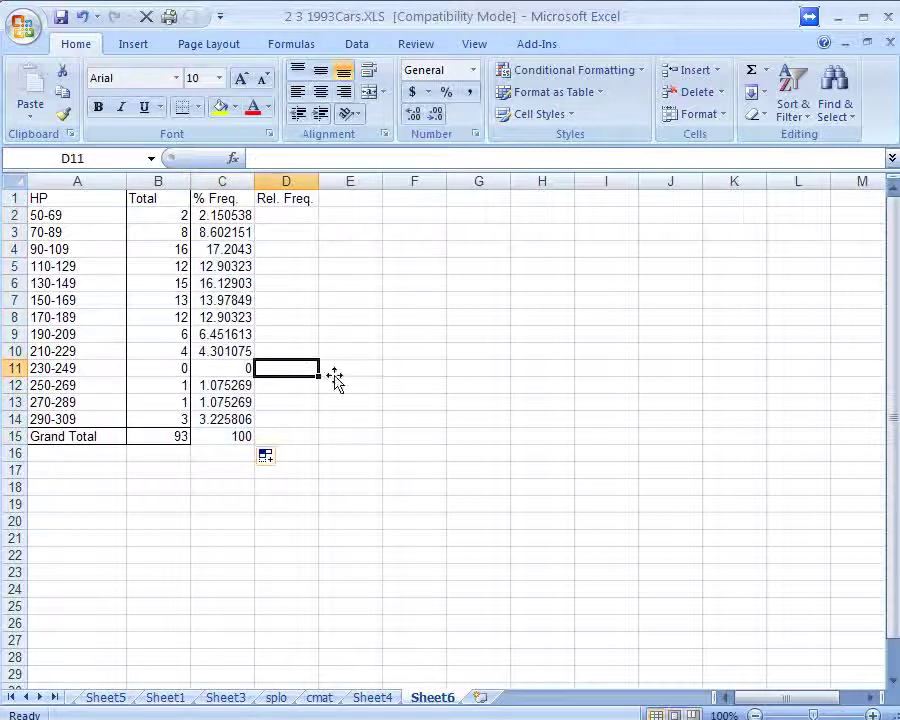
pyautogui.click(227, 284)
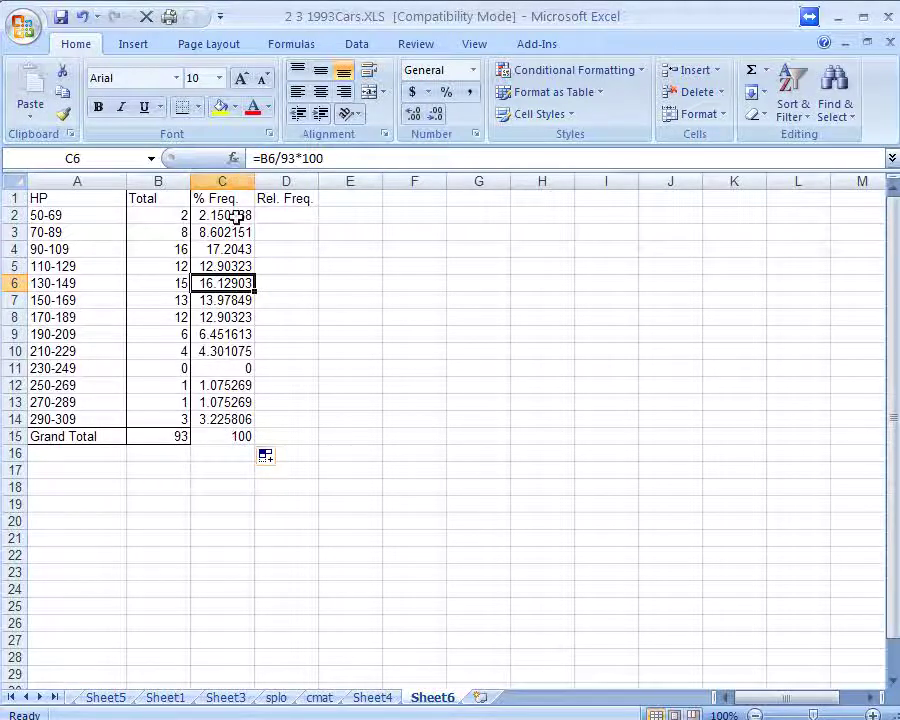
# Step: Show the percentages in C2:C14 to two decimals and narrow column C to fit
pyautogui.moveTo(231, 217); pyautogui.dragTo(245, 420)
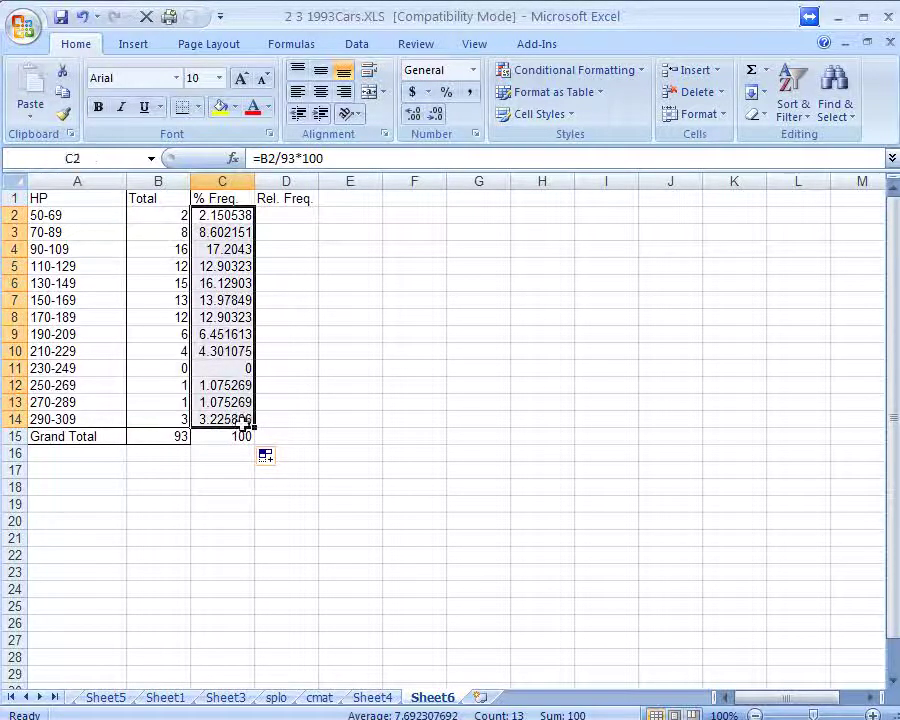
pyautogui.click(418, 120)
pyautogui.click(418, 120)
pyautogui.click(418, 120)
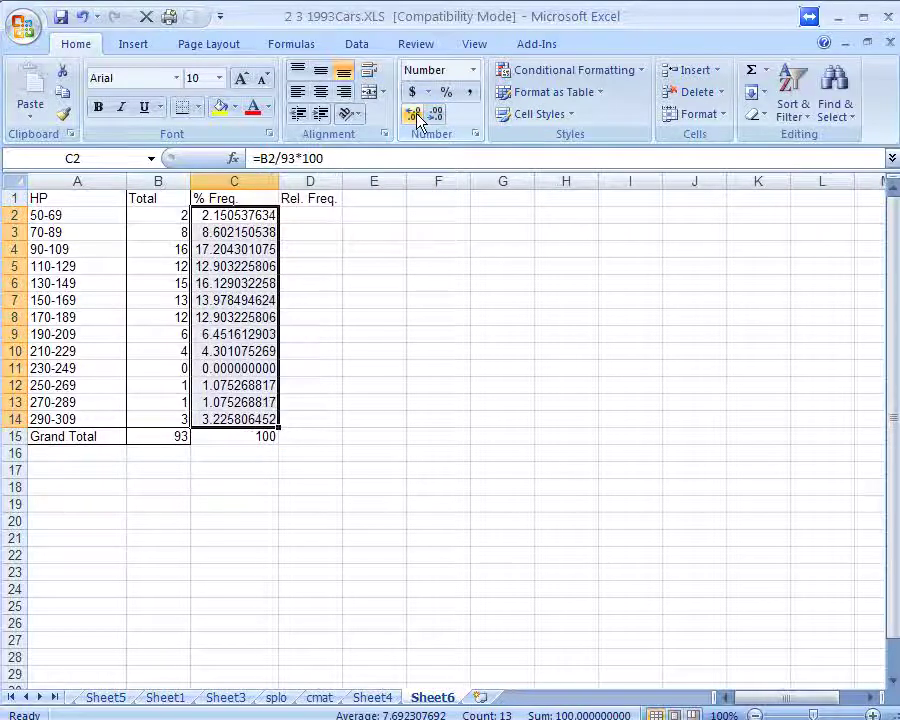
pyautogui.click(418, 120)
pyautogui.click(418, 118)
pyautogui.click(438, 118)
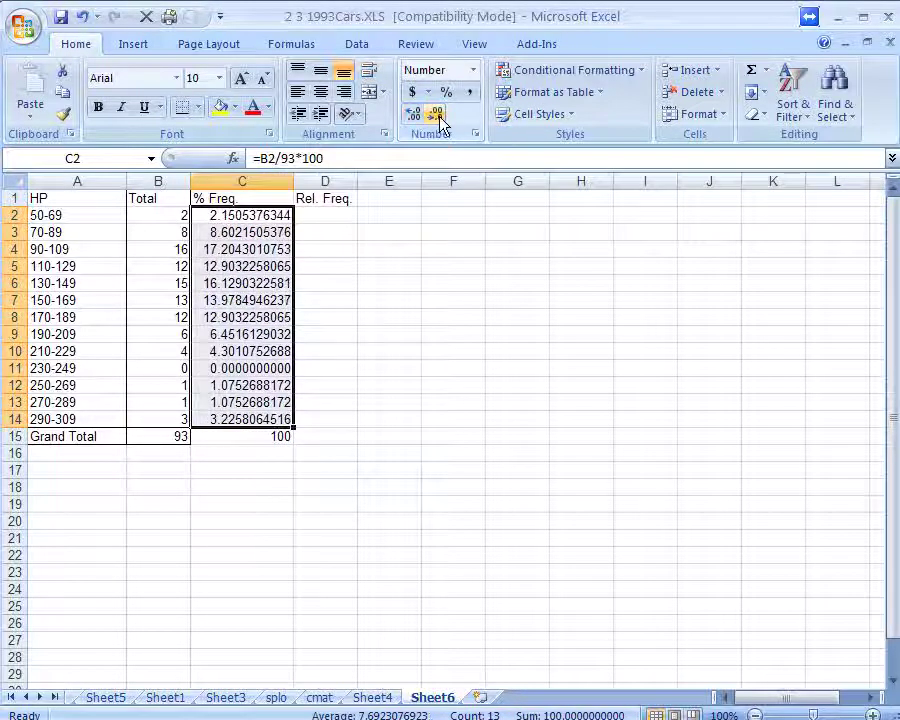
pyautogui.click(438, 118)
pyautogui.click(438, 118)
pyautogui.click(438, 118)
pyautogui.click(438, 118)
pyautogui.click(438, 118)
pyautogui.click(438, 118)
pyautogui.click(438, 118)
pyautogui.click(438, 118)
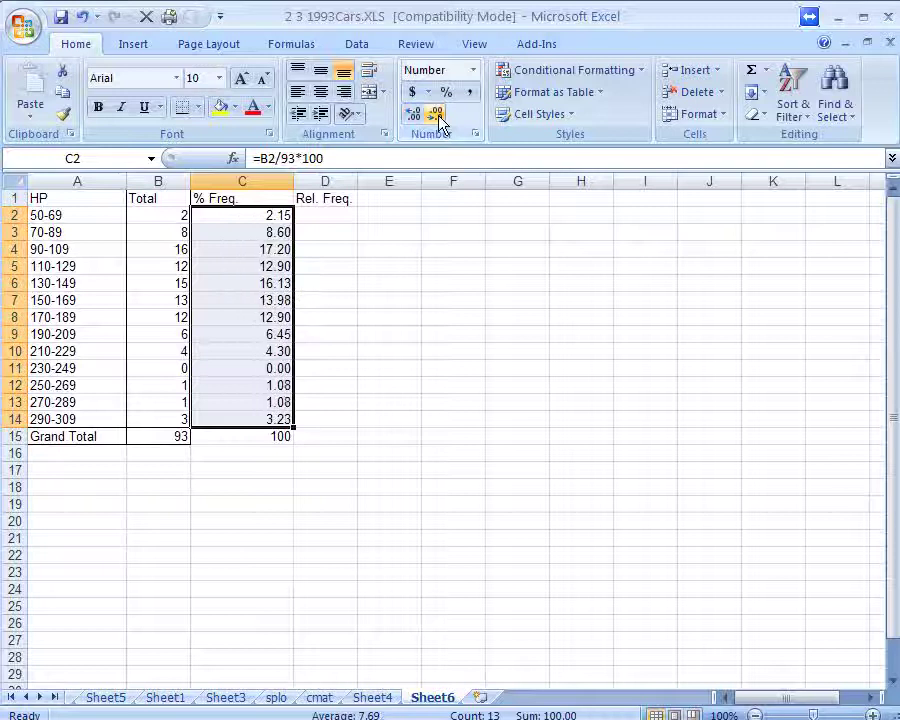
pyautogui.moveTo(293, 179); pyautogui.dragTo(246, 191)
pyautogui.click(275, 218)
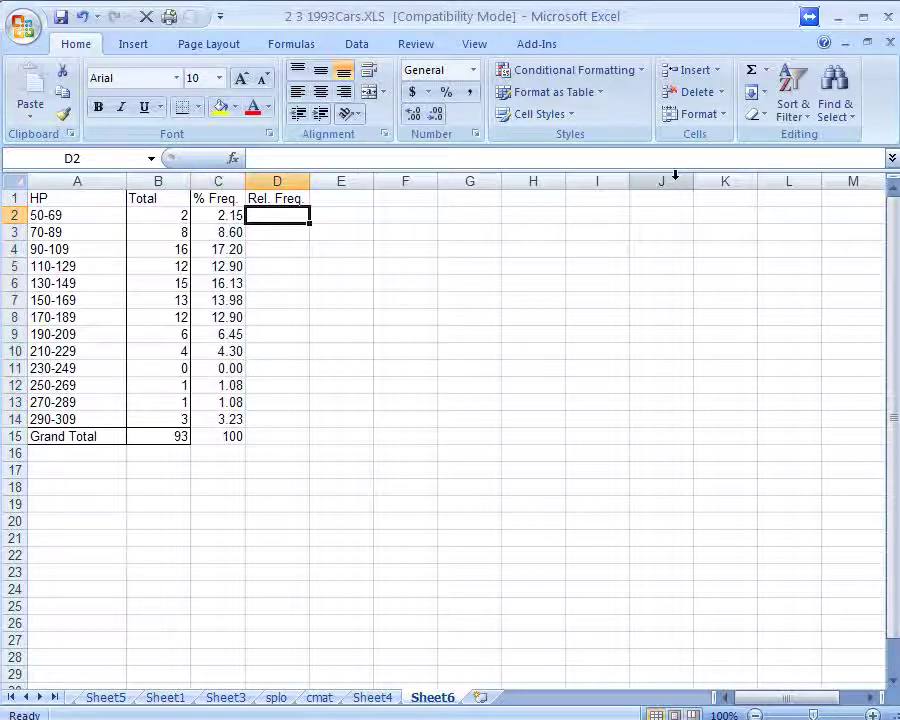
# Step: Enter =B2/93 in D2 and fill it down to D15 as proportions
pyautogui.write('=b2/')
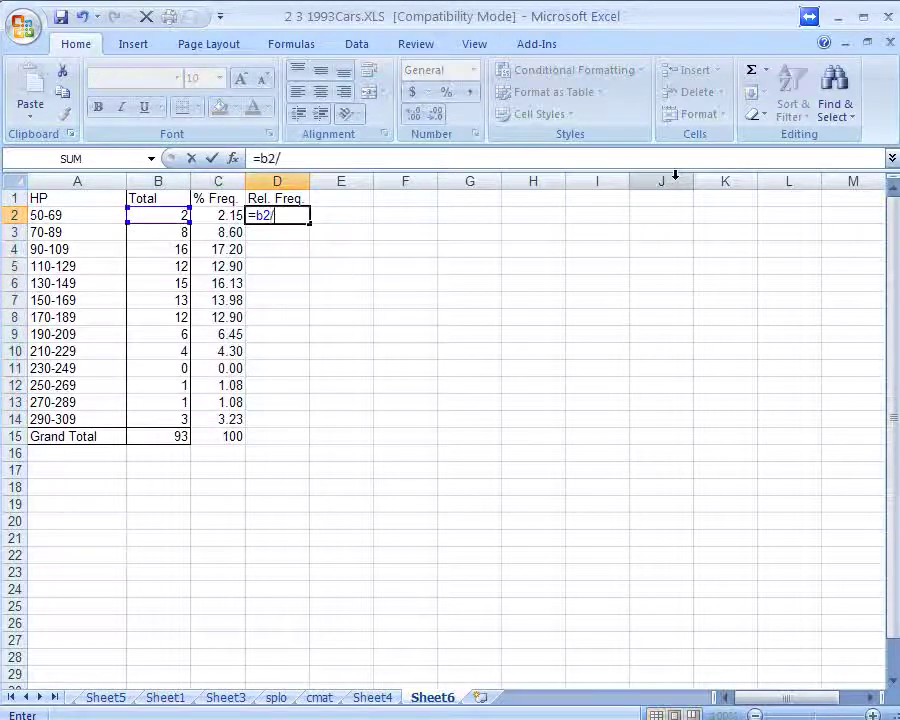
pyautogui.write('10')
pyautogui.press('BackSpace')
pyautogui.press('Return')
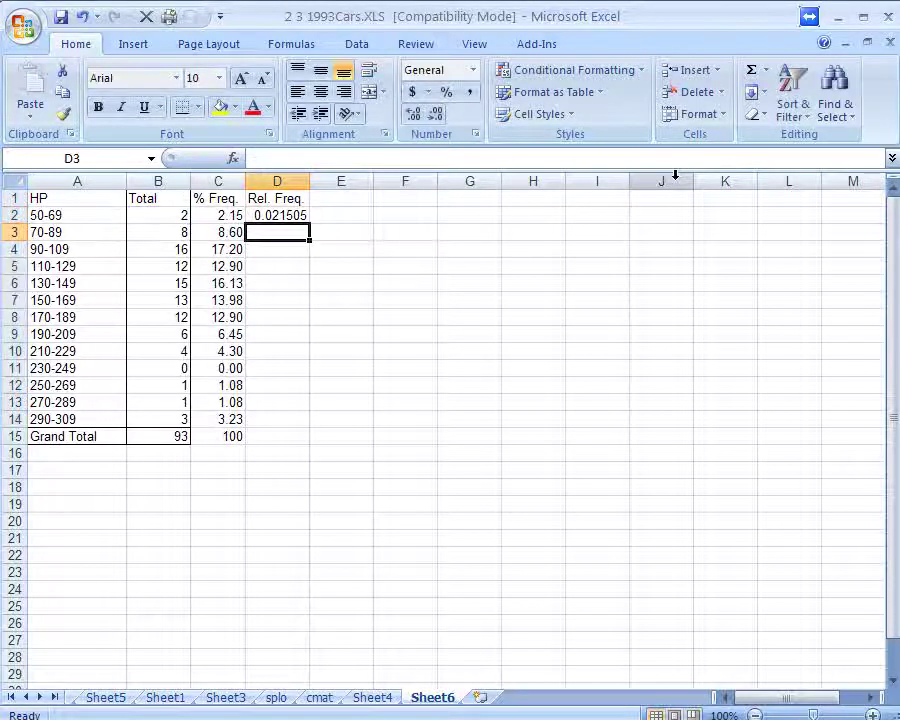
pyautogui.click(297, 217)
pyautogui.moveTo(311, 227); pyautogui.dragTo(335, 440)
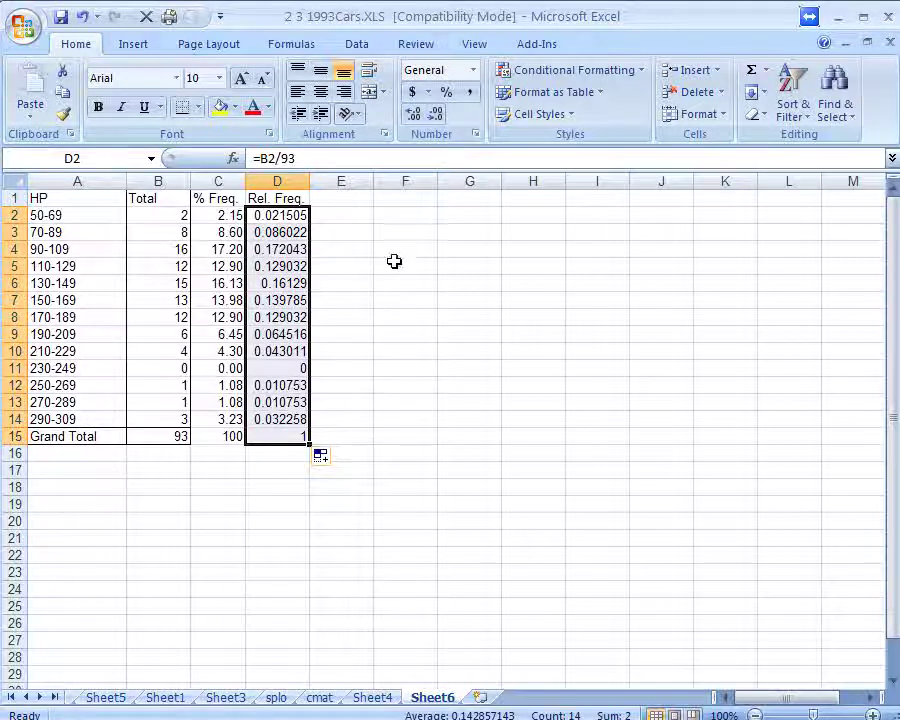
pyautogui.click(272, 266)
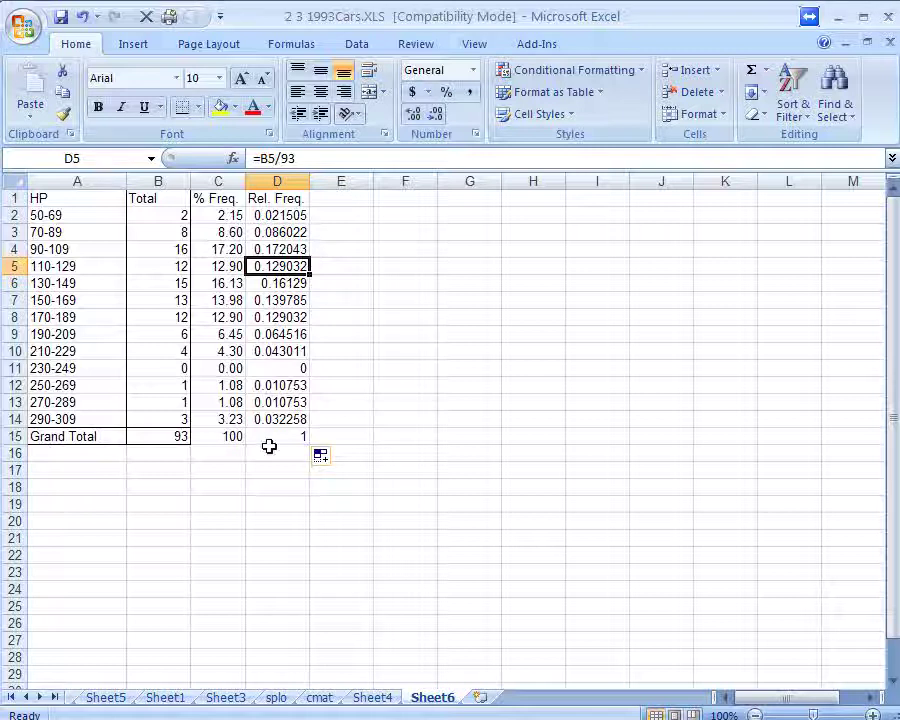
pyautogui.click(394, 336)
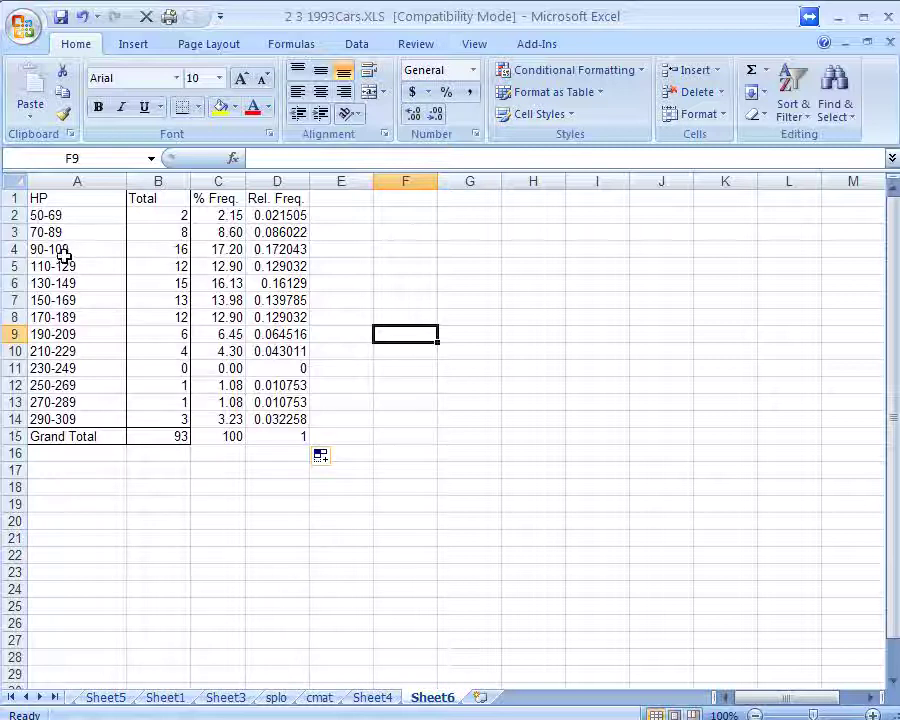
# Step: Add a bold 'Histogram' label in F2 and widen column F to fit it
pyautogui.click(403, 218)
pyautogui.write('His')
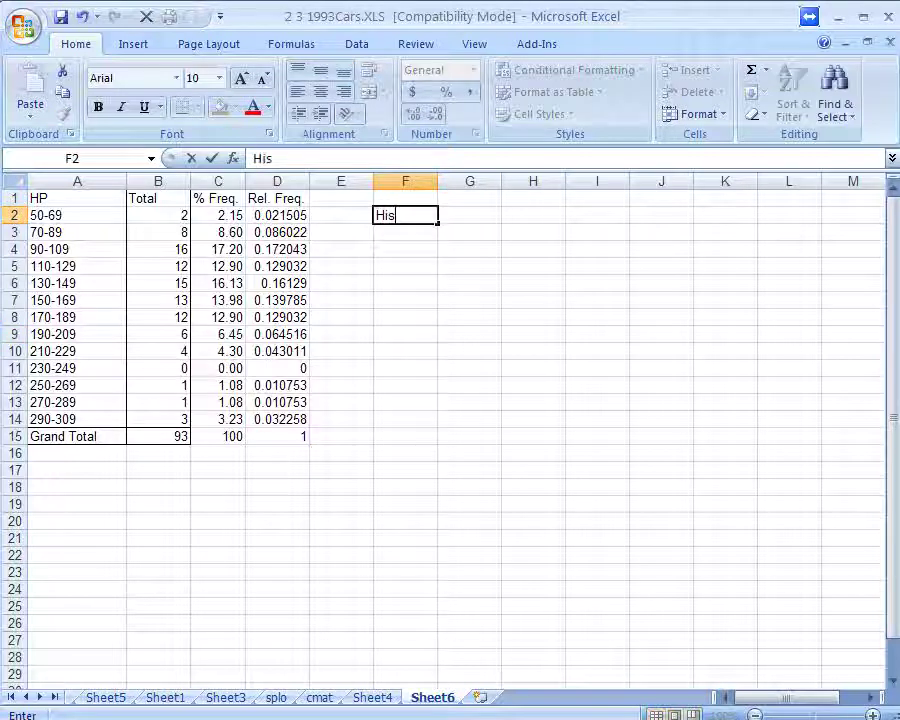
pyautogui.write('togram')
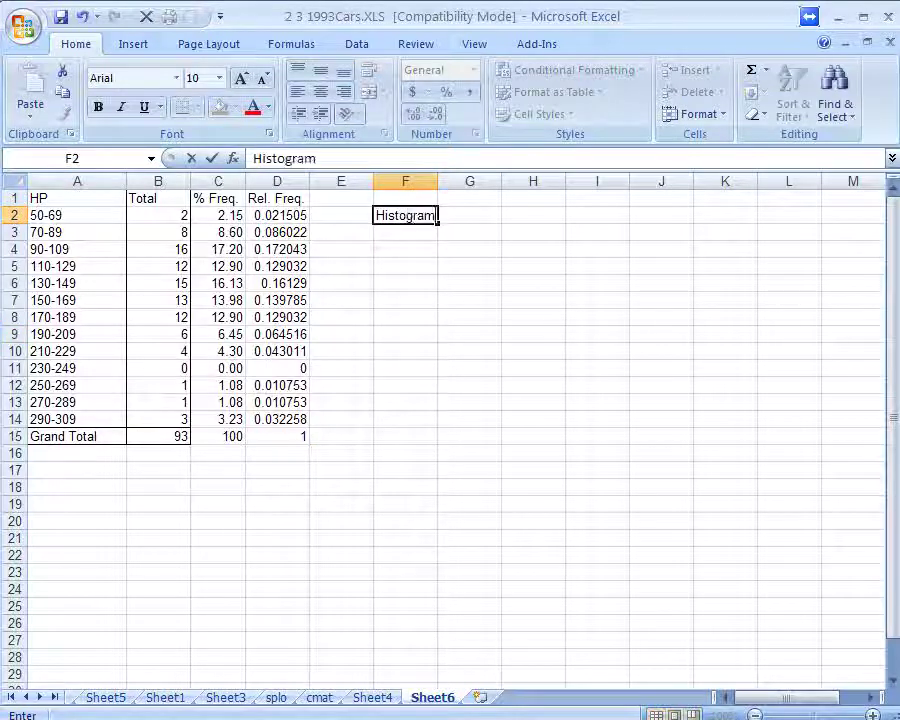
pyautogui.press('Return')
pyautogui.click(405, 215)
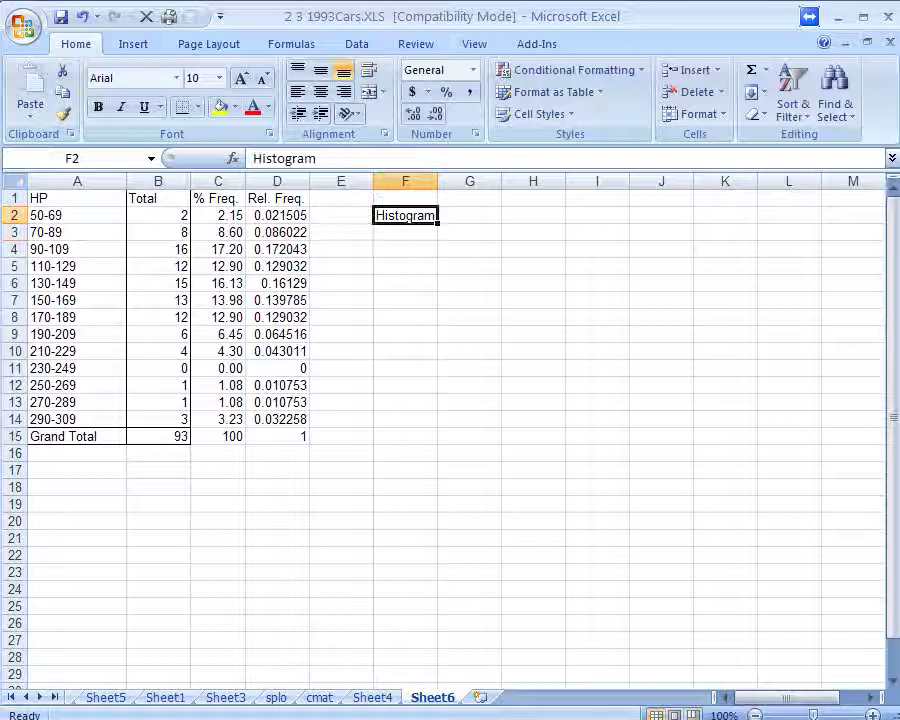
pyautogui.hotkey('ctrl', 'b')
pyautogui.click(404, 249)
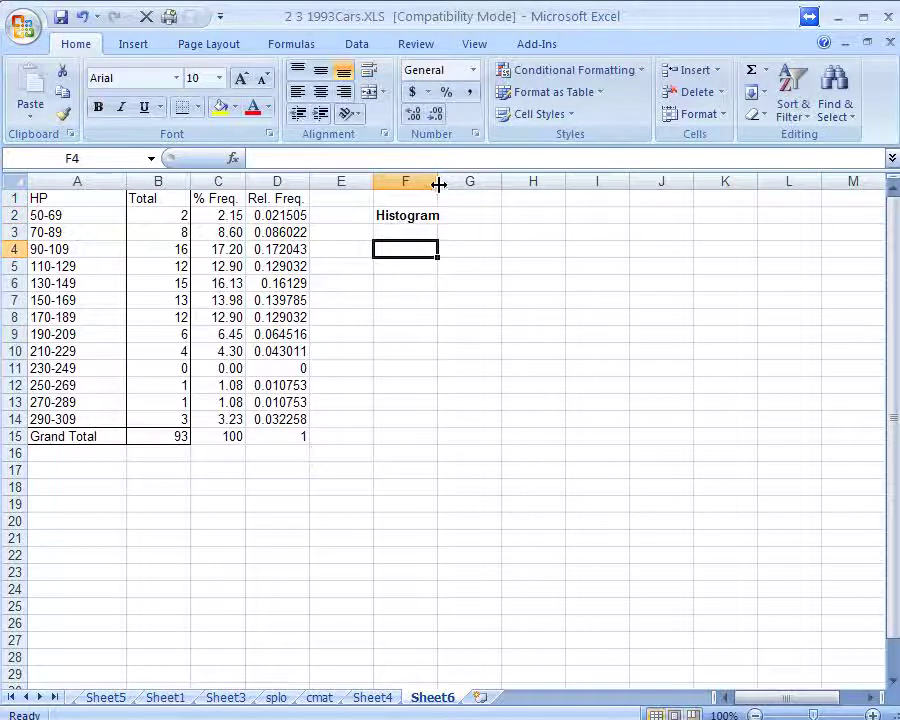
pyautogui.moveTo(438, 184); pyautogui.dragTo(453, 181)
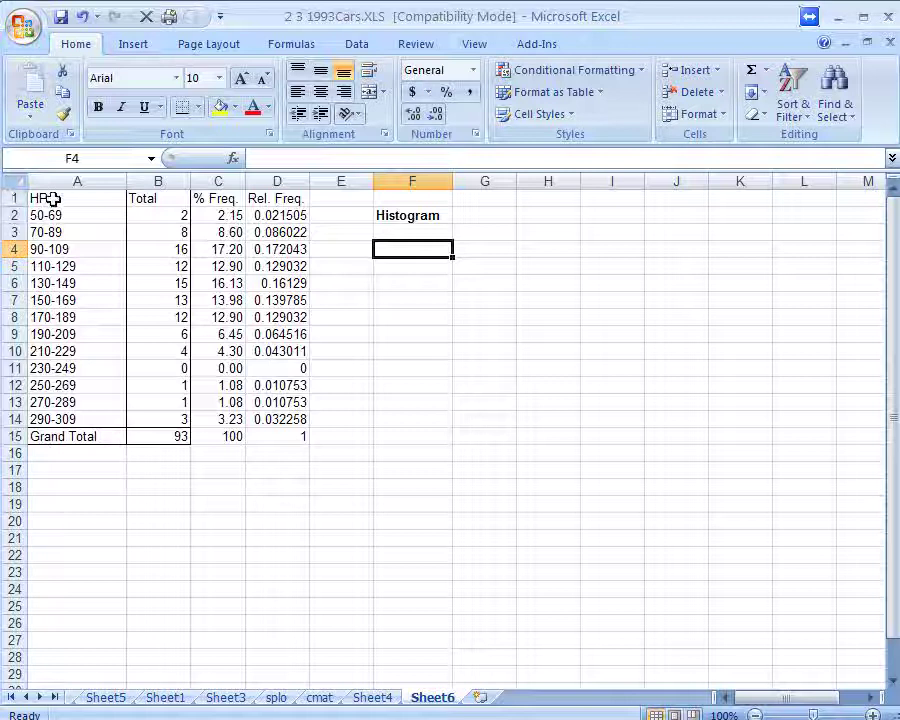
pyautogui.moveTo(52, 199); pyautogui.dragTo(152, 421)
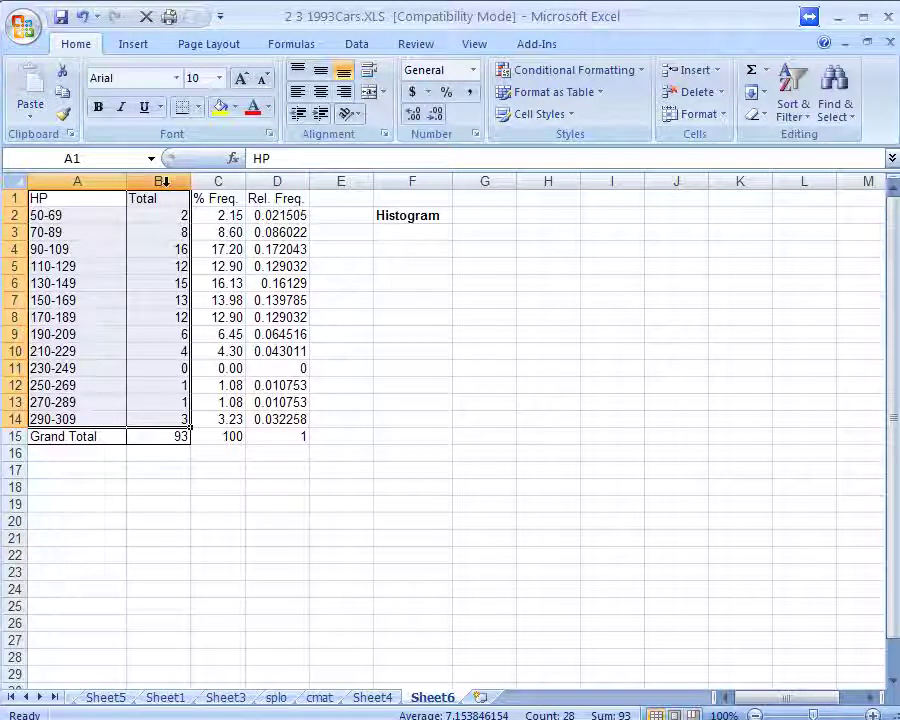
# Step: Insert a 2-D clustered column chart, then move it beside the table and enlarge it
pyautogui.click(130, 46)
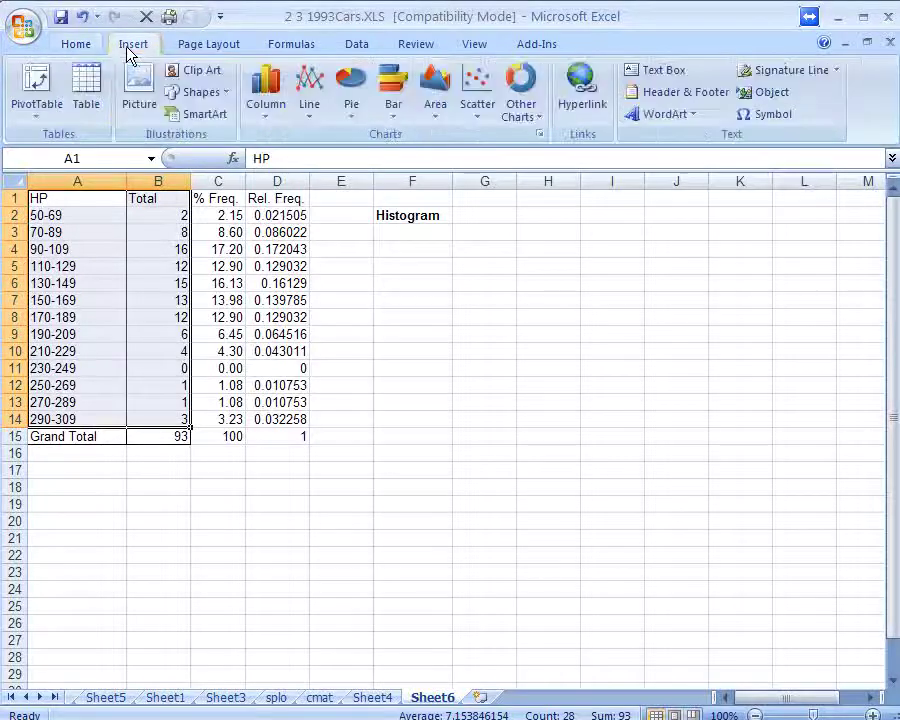
pyautogui.click(266, 88)
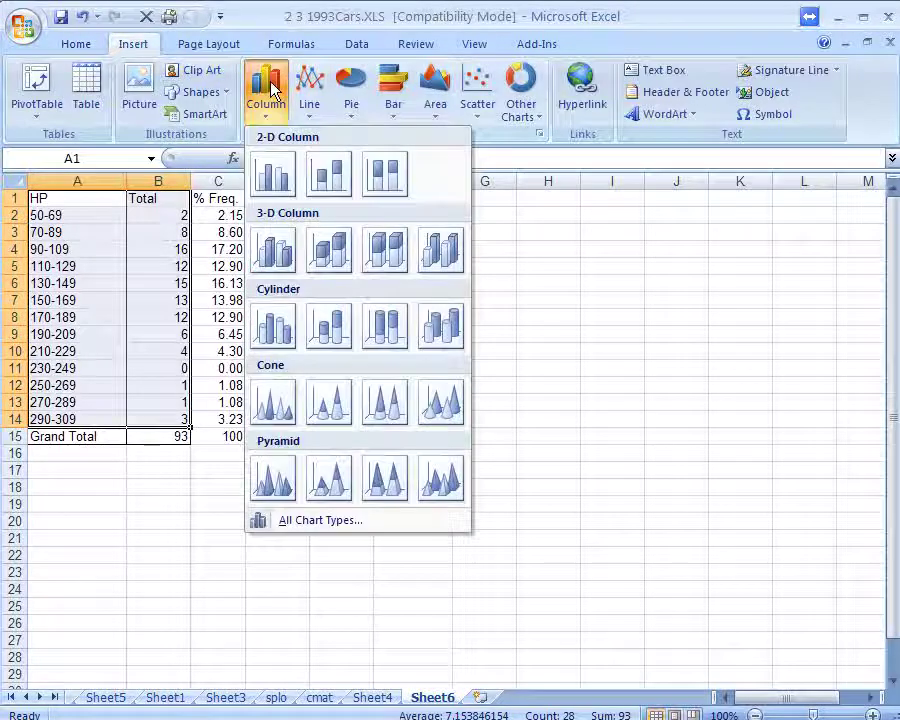
pyautogui.click(272, 176)
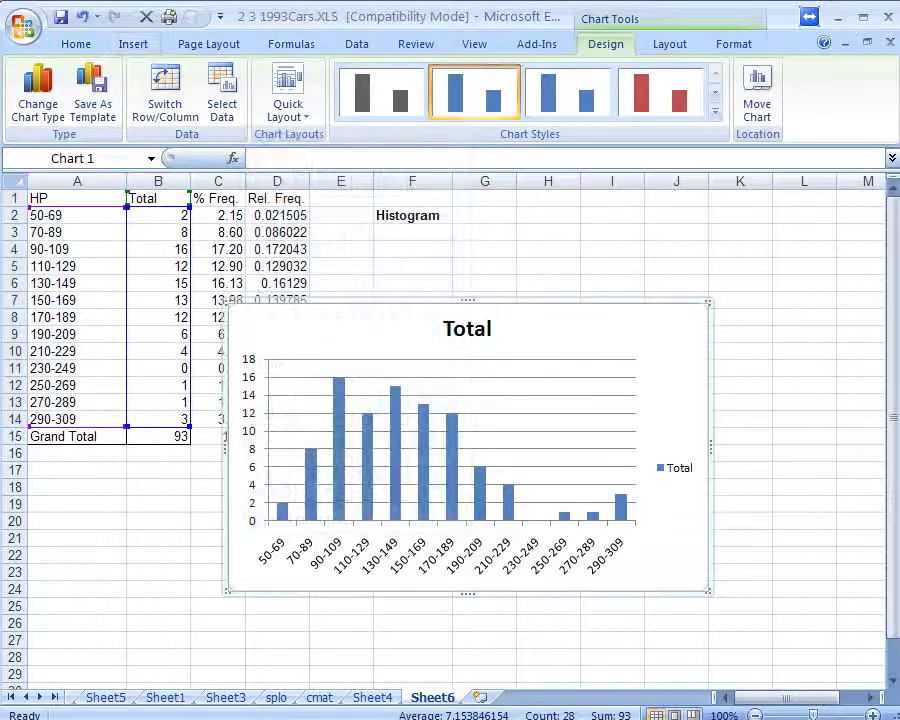
pyautogui.moveTo(635, 323); pyautogui.dragTo(641, 213)
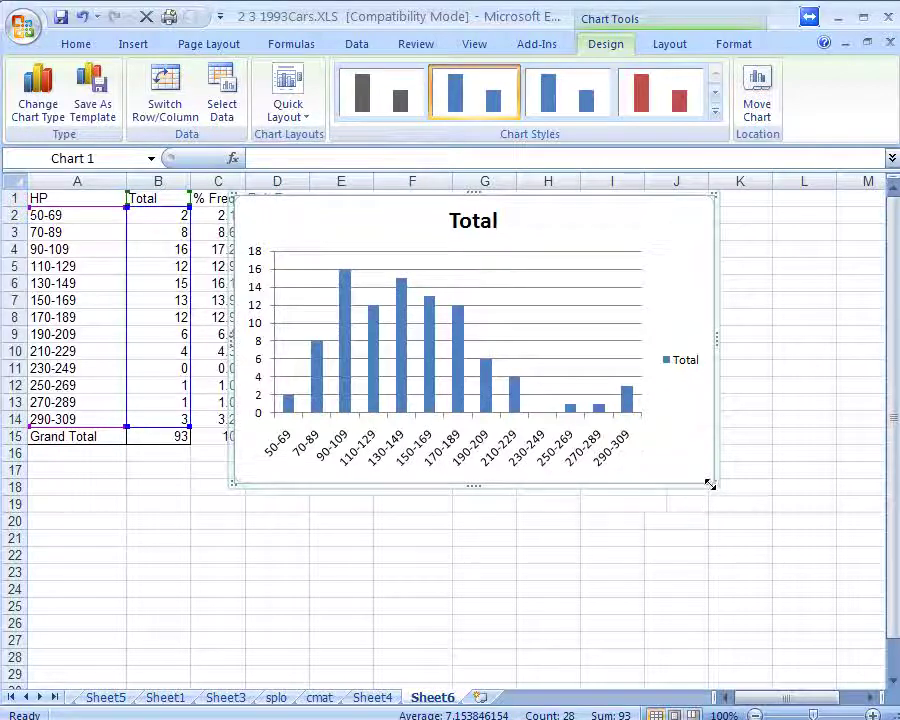
pyautogui.moveTo(711, 484); pyautogui.dragTo(745, 499)
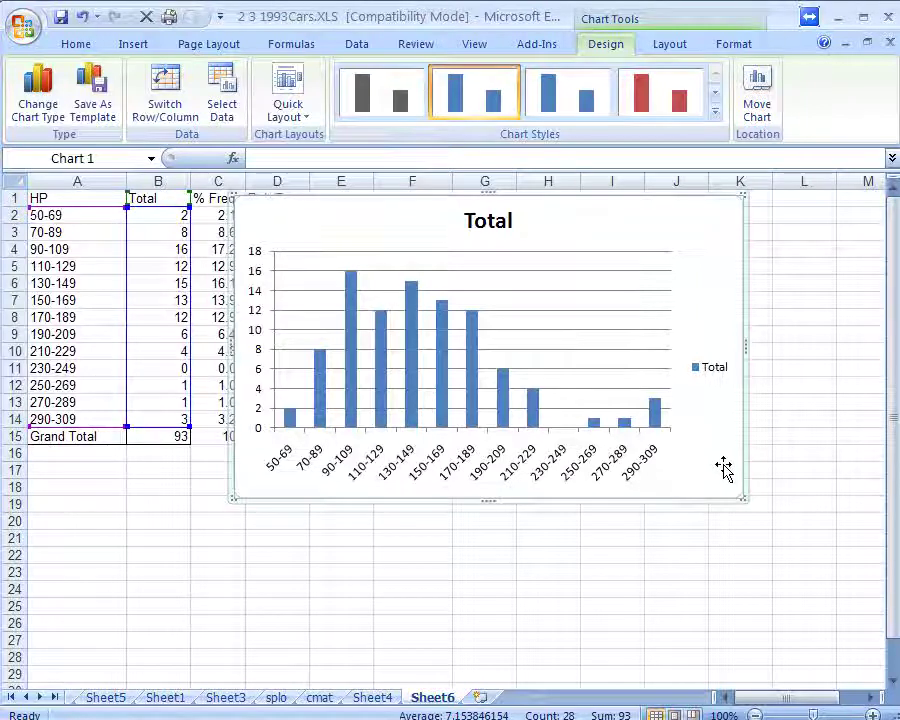
# Step: Delete the chart's Total legend
pyautogui.click(711, 375)
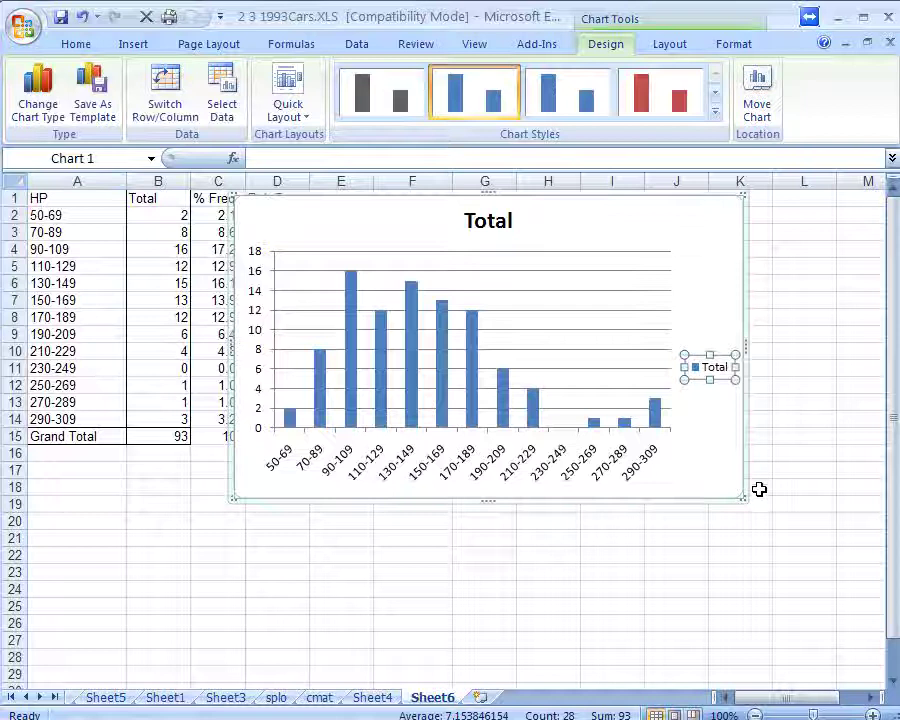
pyautogui.press('Delete')
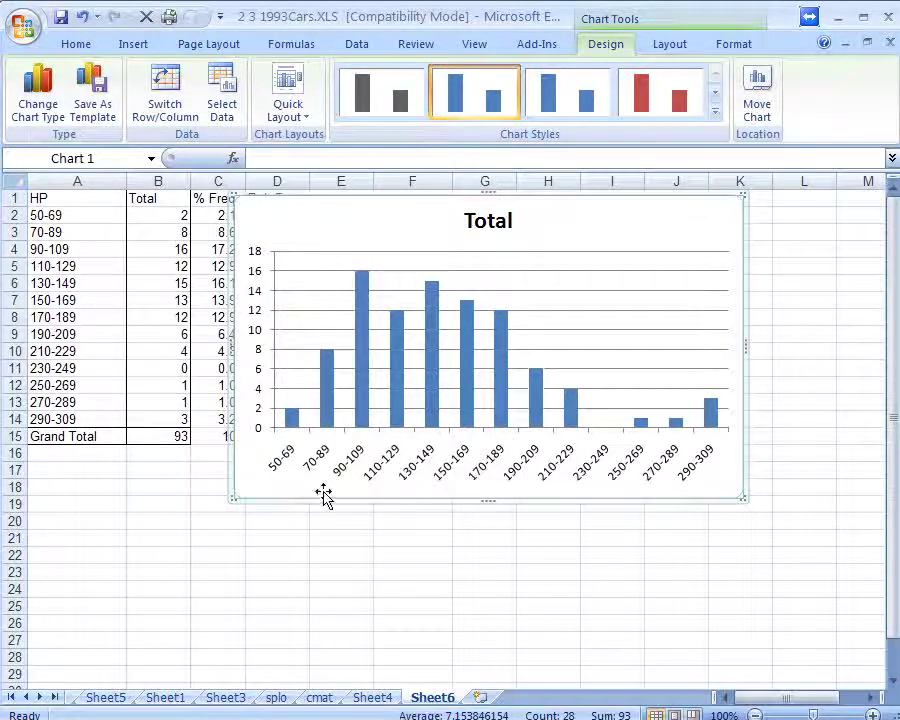
pyautogui.moveTo(470, 344)
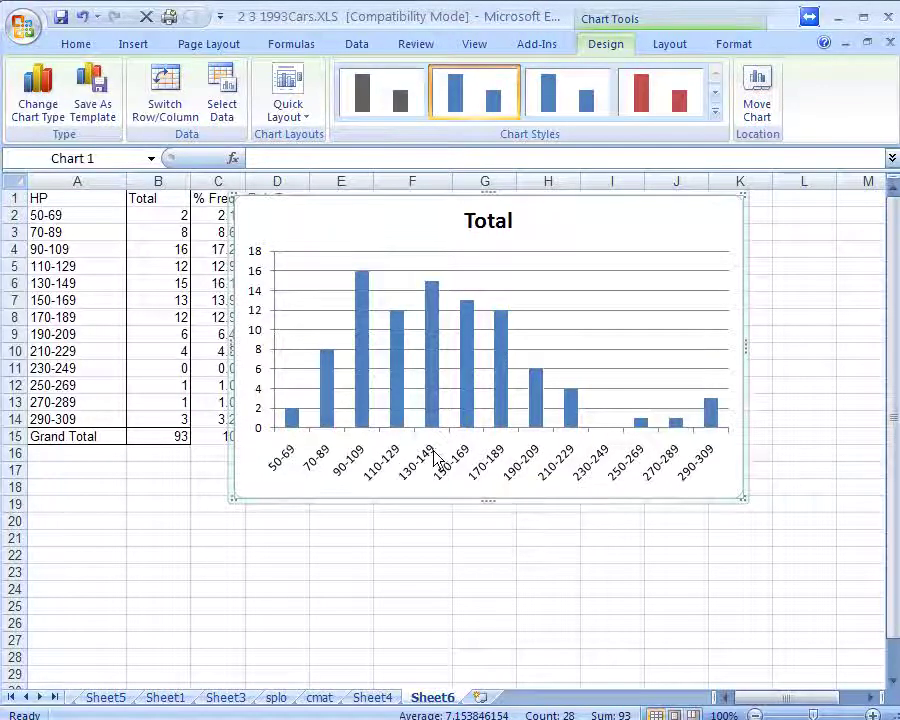
# Step: Set the column series gap width to 0% so the bars touch
pyautogui.rightClick(435, 320)
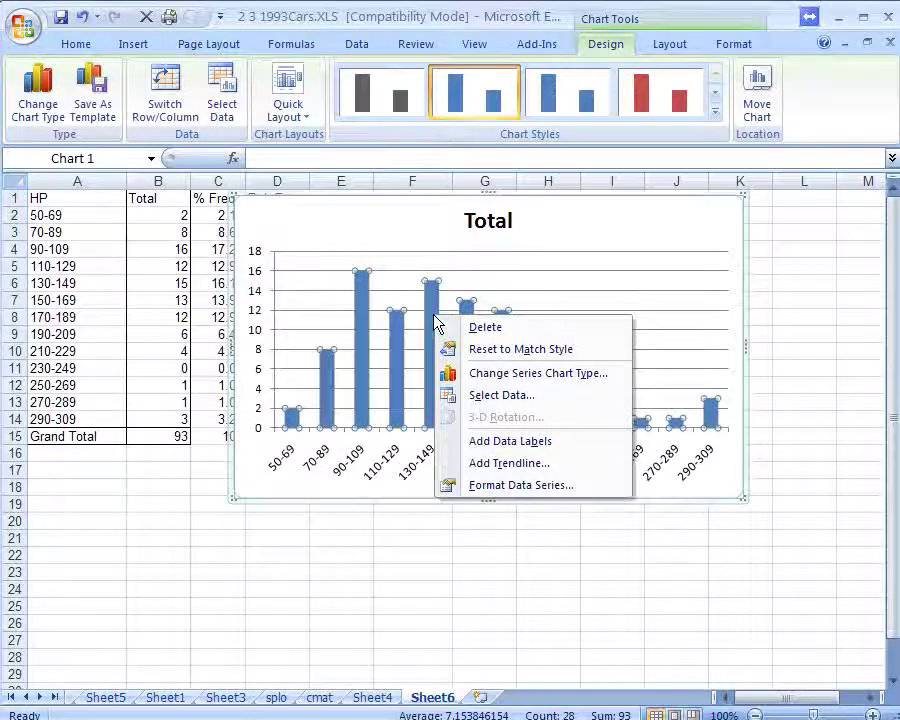
pyautogui.rightClick(432, 306)
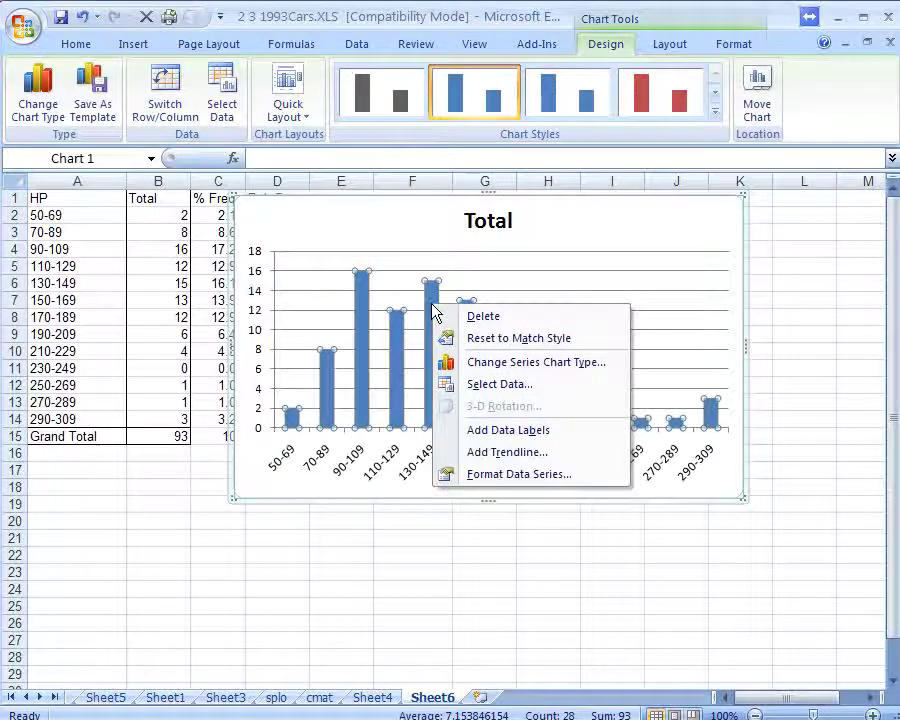
pyautogui.click(465, 482)
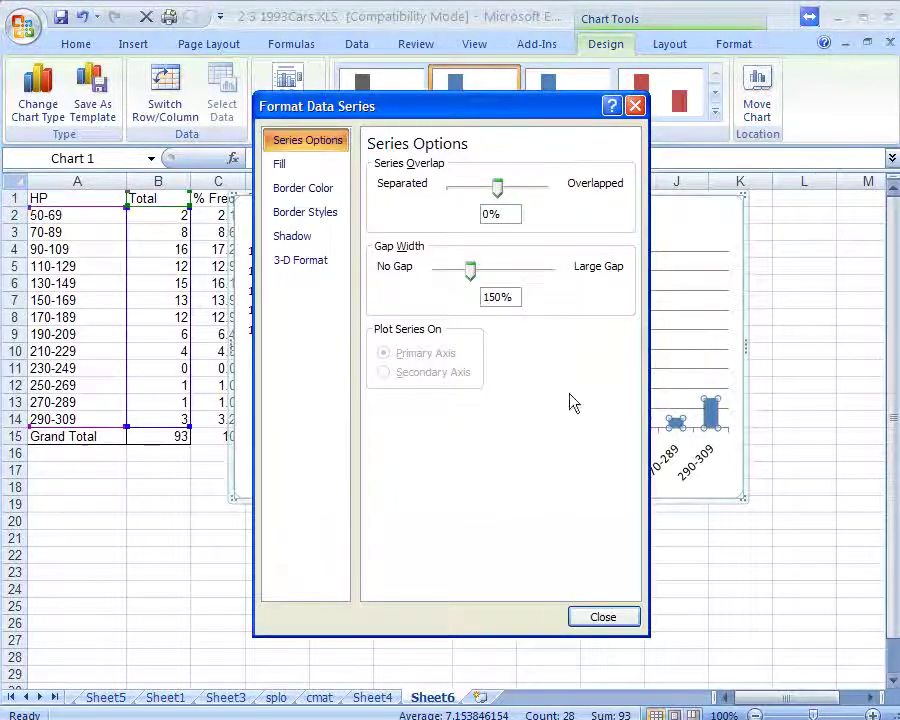
pyautogui.moveTo(463, 106); pyautogui.dragTo(470, 137)
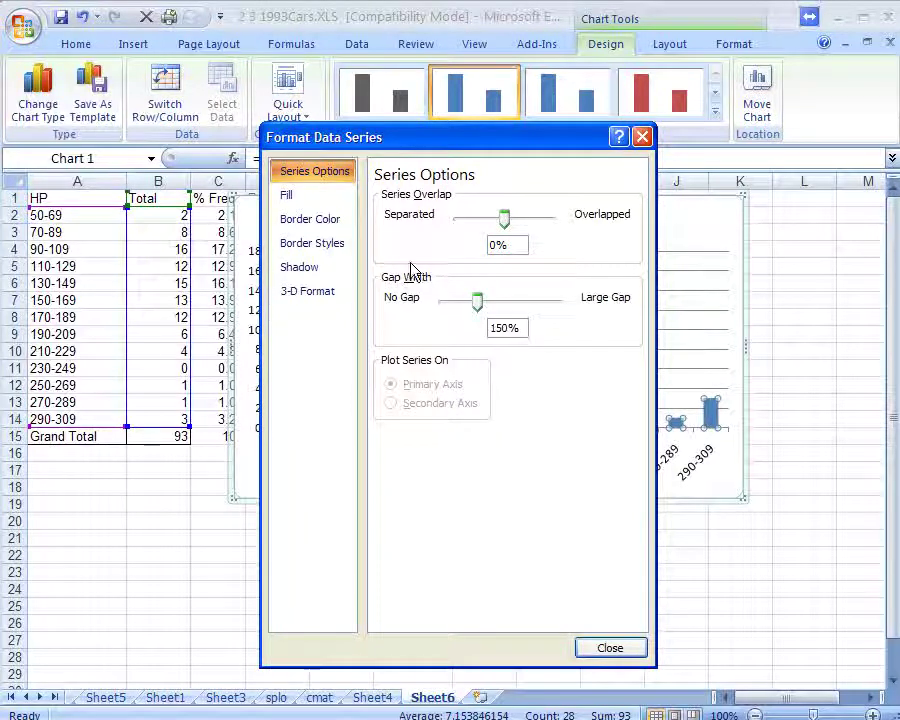
pyautogui.moveTo(472, 137); pyautogui.dragTo(795, 131)
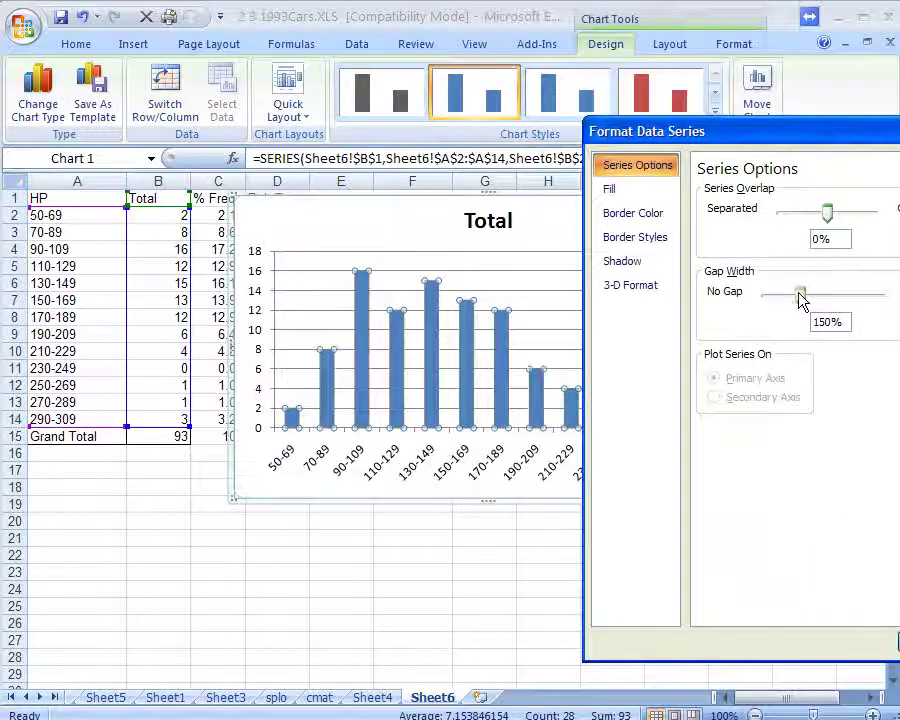
pyautogui.moveTo(800, 296); pyautogui.dragTo(752, 305)
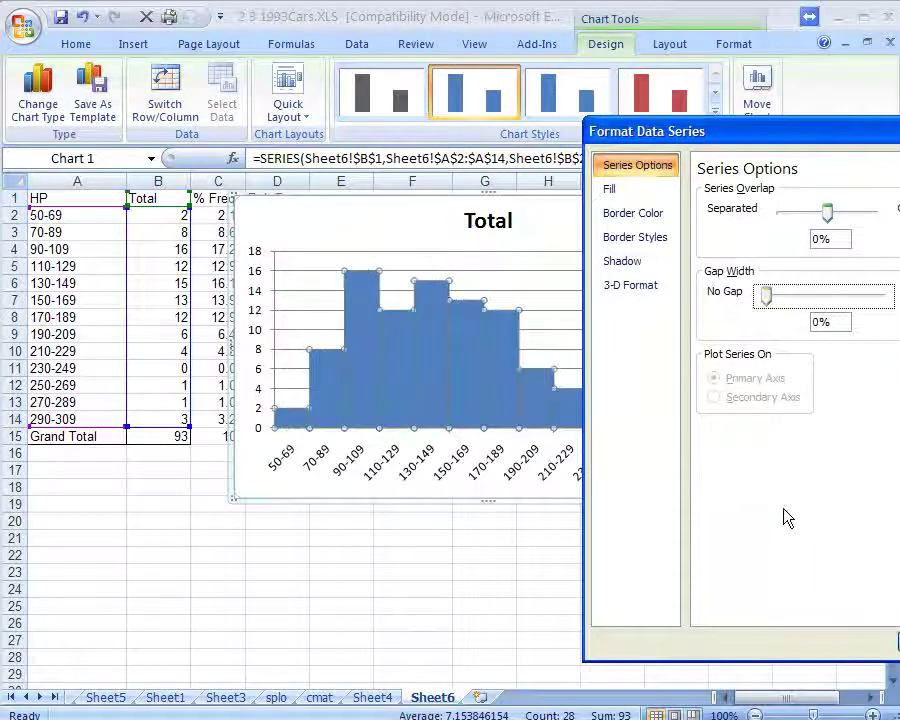
pyautogui.click(897, 641)
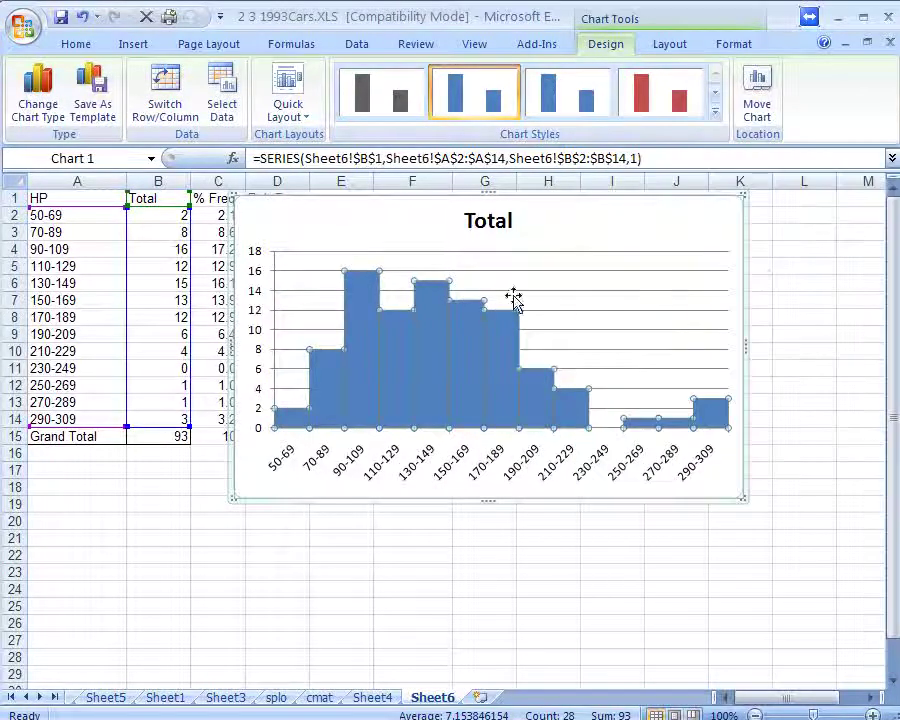
pyautogui.click(553, 245)
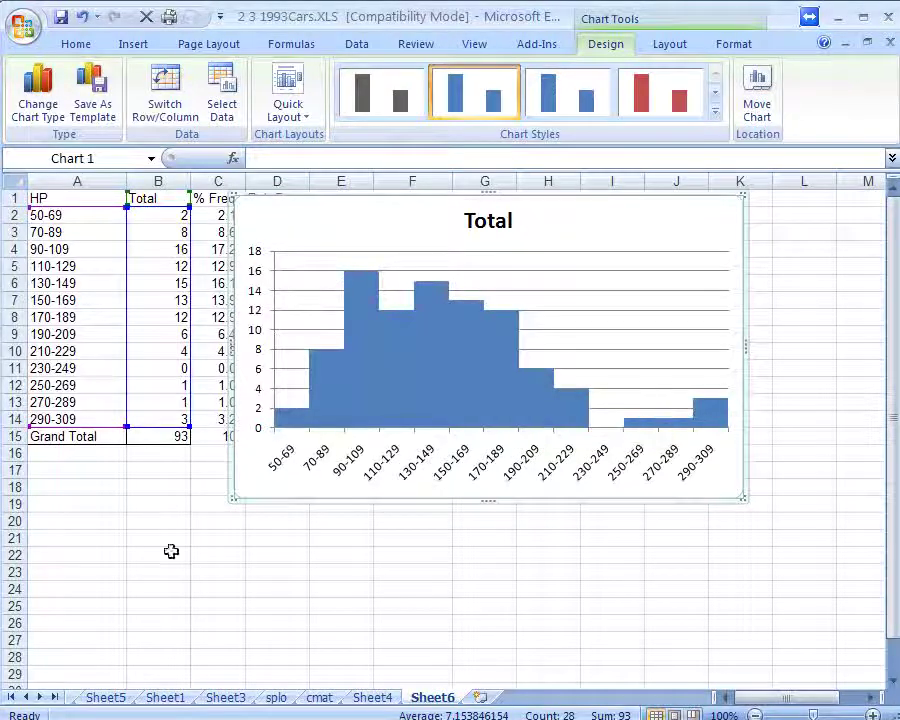
# Step: Erase the 'Total' chart title text
pyautogui.click(497, 224)
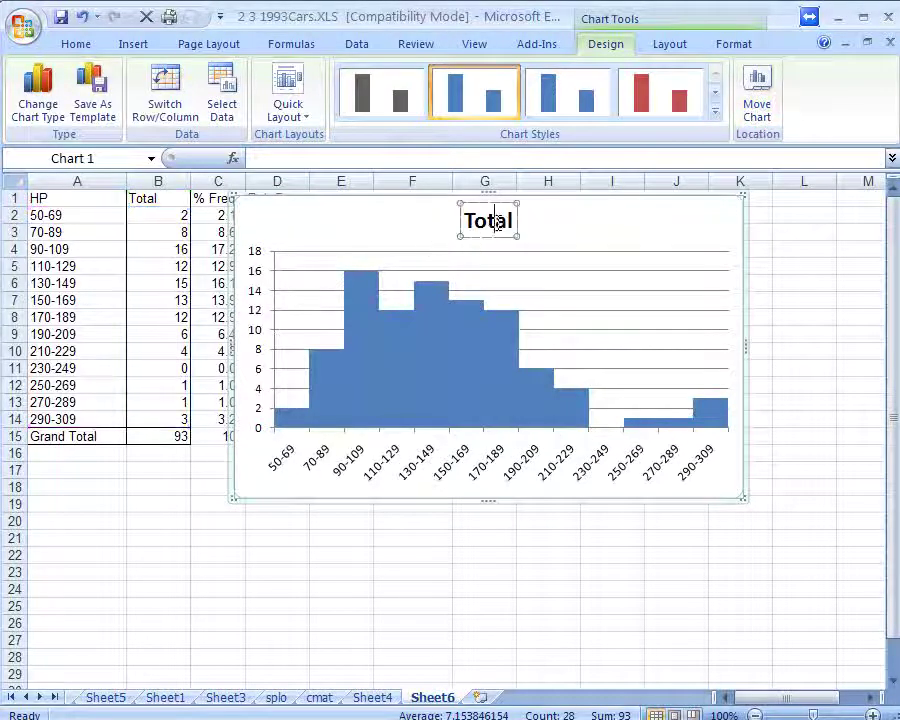
pyautogui.press('BackSpace')
pyautogui.press('BackSpace')
pyautogui.press('BackSpace')
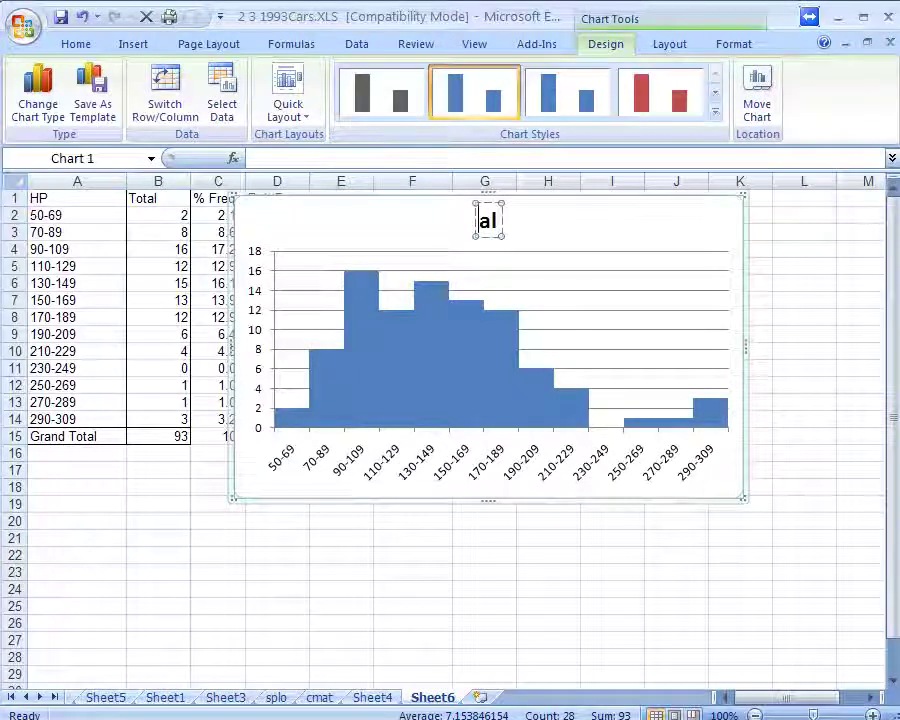
pyautogui.press('Delete')
pyautogui.press('Delete')
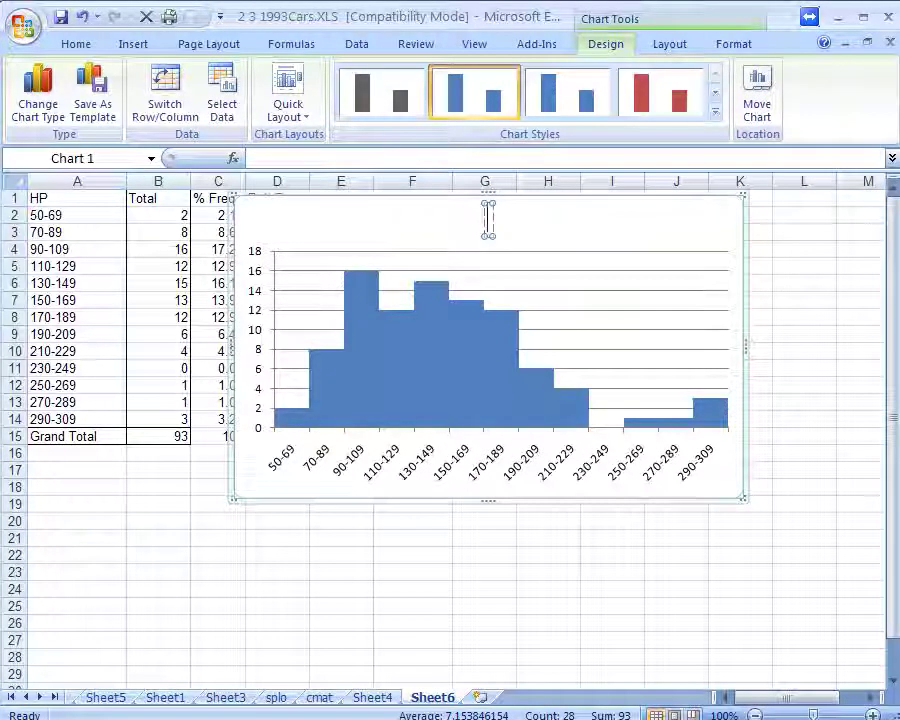